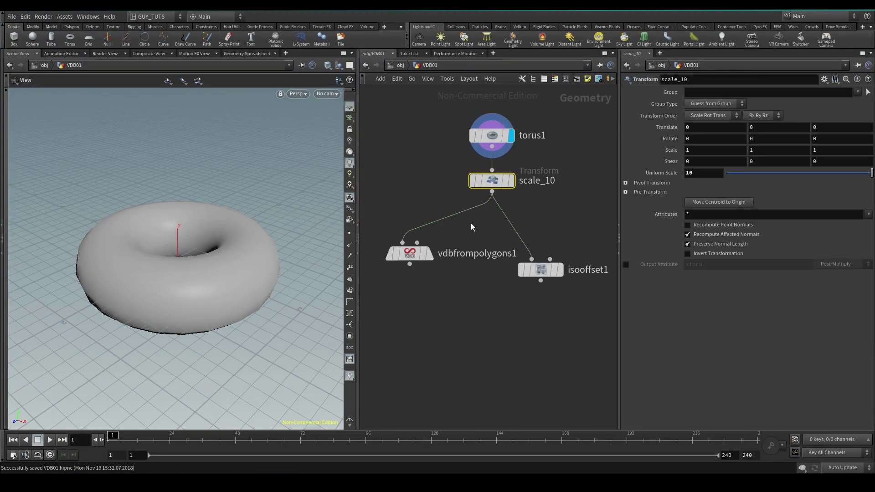
Review the parameters of the vdbfrompolygons1, isooffset1 and scale_10 nodes in the torus network
click(409, 254)
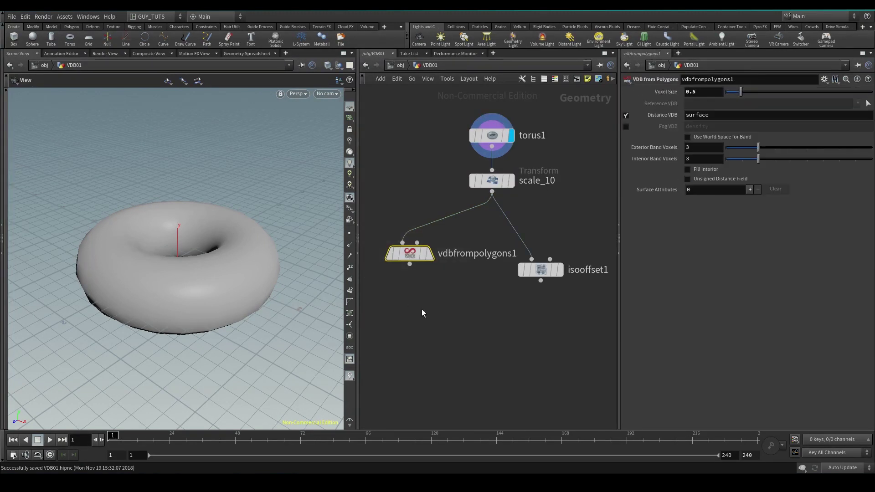
mouse_move(506, 305)
mouse_down()
mouse_move(606, 239)
mouse_move(601, 265)
mouse_move(613, 256)
mouse_move(503, 304)
mouse_move(509, 298)
mouse_up()
mouse_move(509, 298)
mouse_down()
mouse_move(578, 269)
mouse_move(610, 240)
mouse_move(546, 251)
mouse_move(548, 241)
mouse_up()
middle_drag(457, 232, 559, 266)
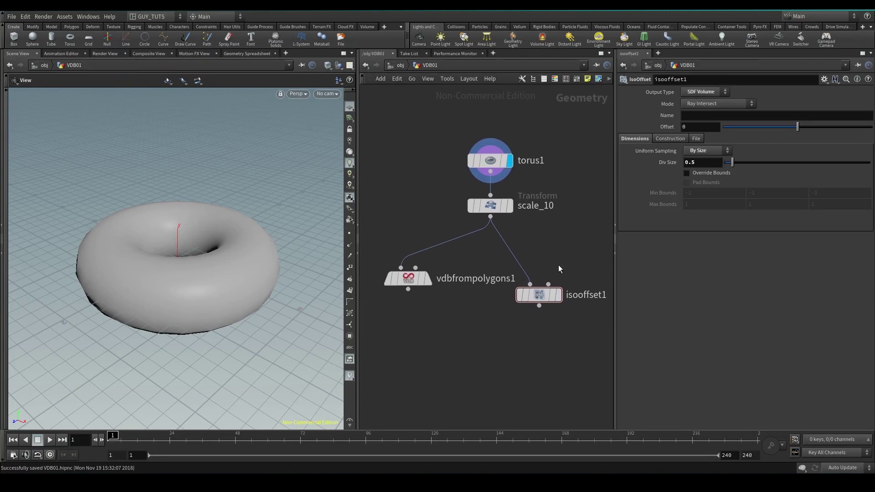
drag(418, 281, 370, 252)
drag(375, 250, 377, 232)
drag(539, 243, 578, 225)
drag(574, 228, 455, 182)
drag(449, 182, 567, 227)
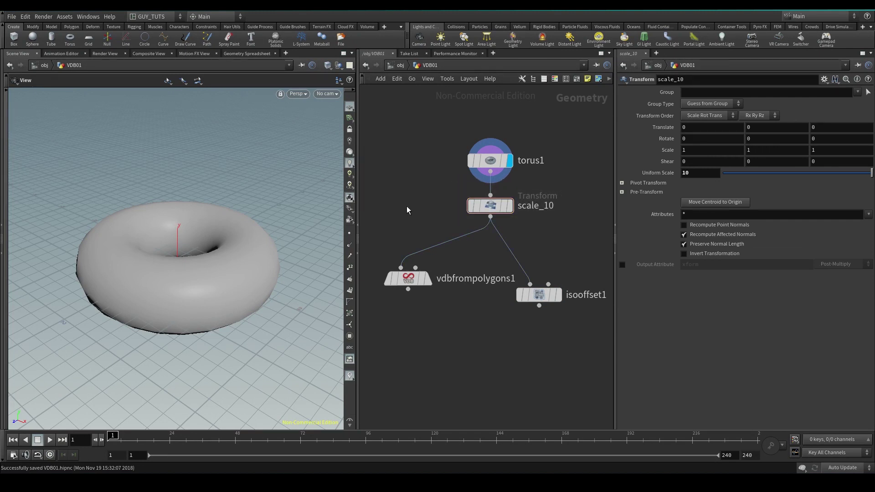
Display the output of the scale_10 Transform node and frame the enlarged torus in the viewport
mouse_move(509, 212)
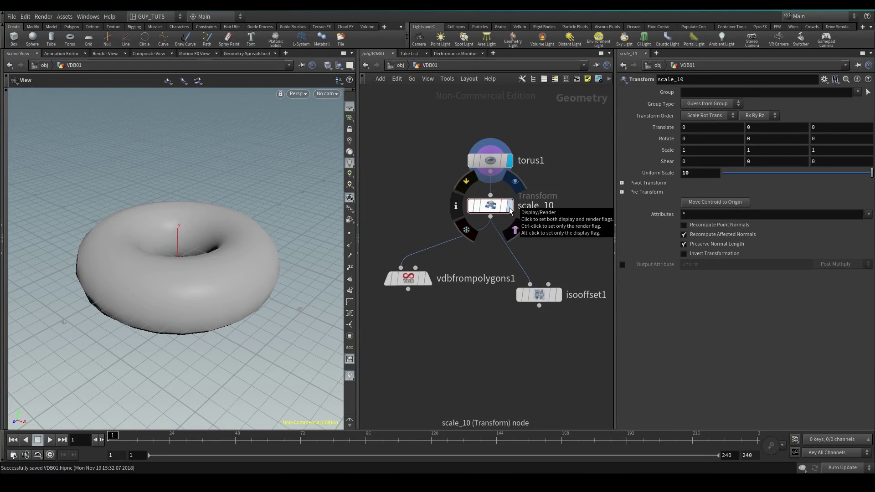
click(498, 162)
click(512, 208)
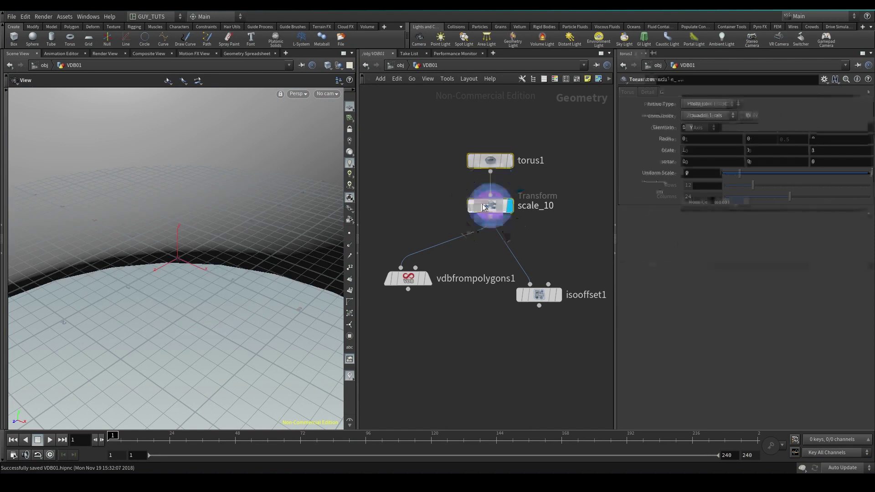
key(space+g)
mouse_move(207, 259)
mouse_down()
mouse_move(205, 232)
mouse_move(205, 248)
mouse_up()
Display the isooffset1 SDF volume and inspect it in both shaded and wireframe modes
mouse_move(426, 280)
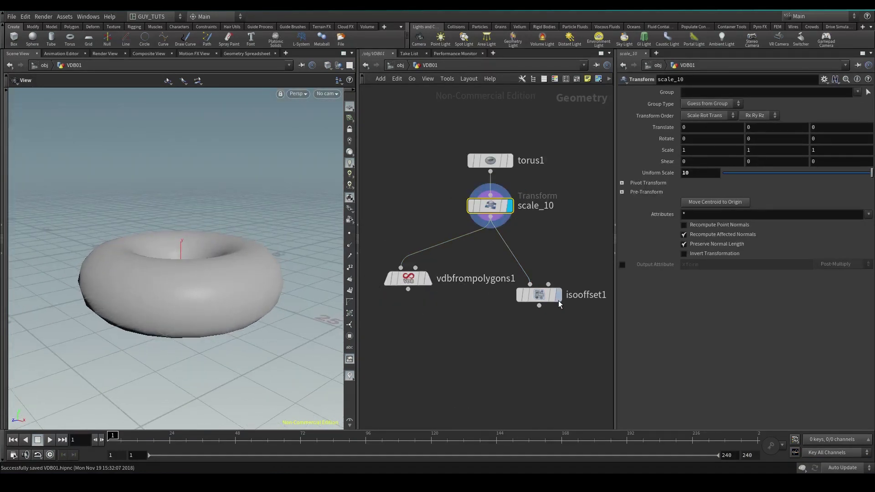
click(549, 297)
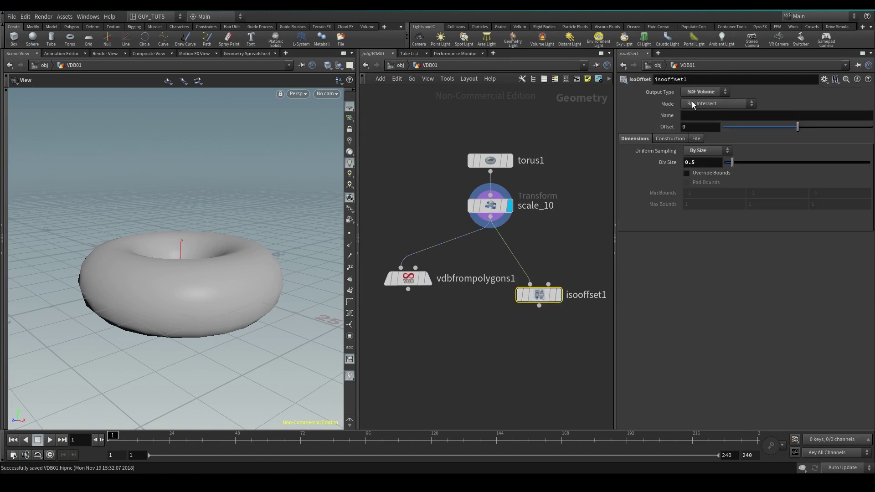
key(r)
mouse_move(205, 314)
mouse_down()
mouse_move(156, 250)
mouse_move(221, 314)
mouse_up()
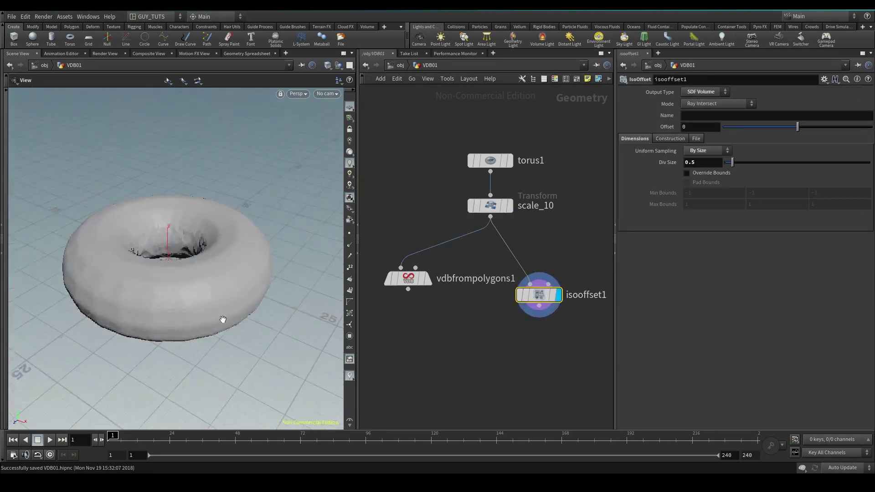
key(w)
drag(225, 246, 219, 291)
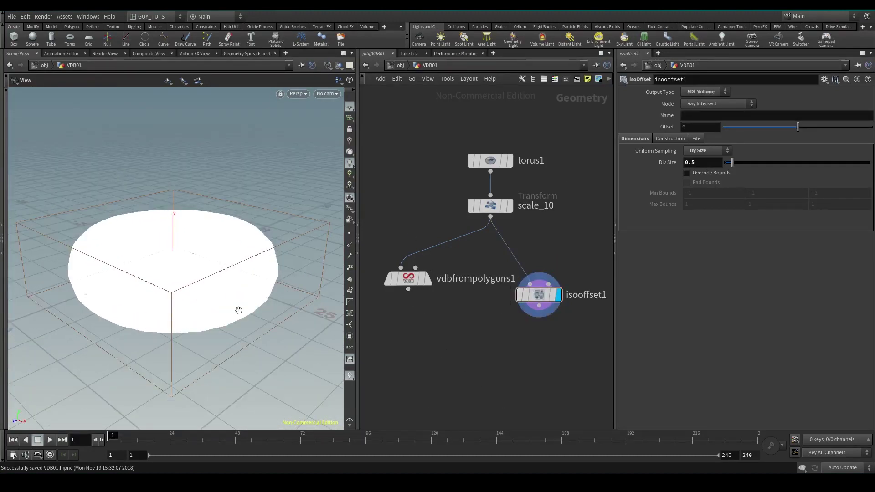
Display the vdbfrompolygons1 result and compare its shaded surface with its wireframe structure
mouse_move(406, 280)
mouse_down()
mouse_move(411, 296)
mouse_move(401, 278)
mouse_up()
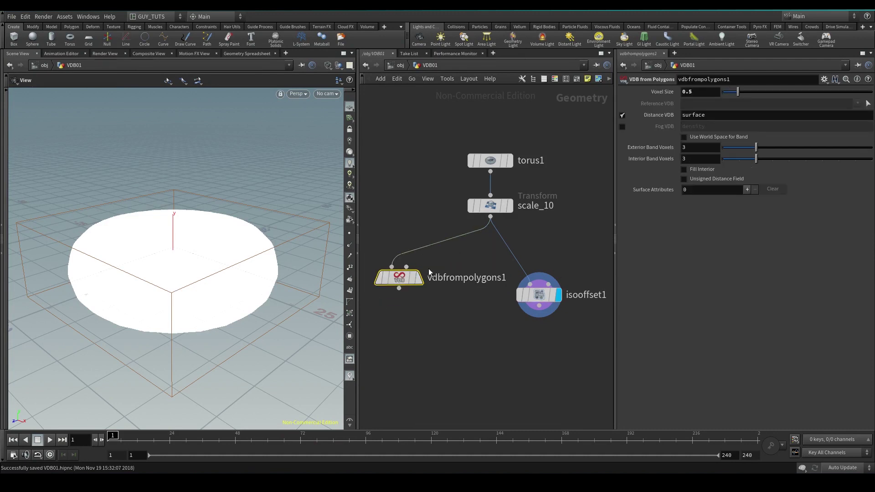
click(419, 279)
mouse_move(207, 261)
mouse_down()
mouse_move(196, 269)
mouse_move(215, 318)
mouse_move(229, 267)
mouse_move(208, 272)
mouse_move(221, 197)
mouse_move(194, 223)
mouse_up()
key(w)
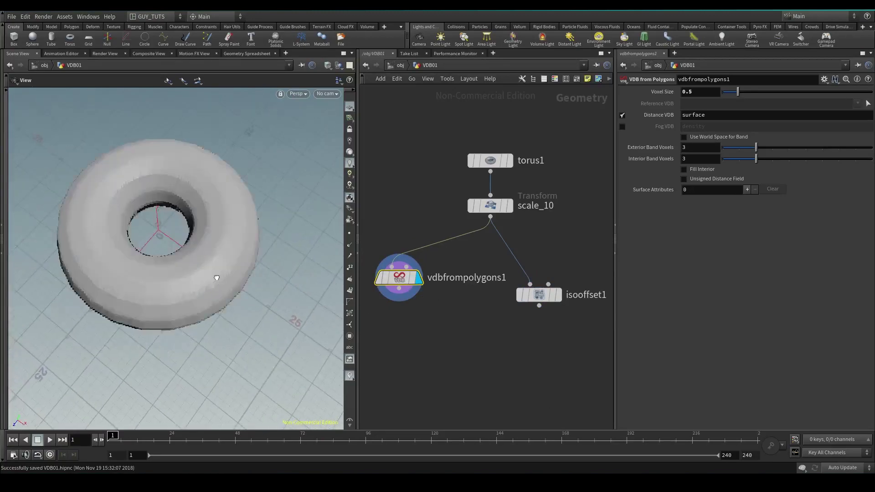
drag(218, 283, 213, 260)
mouse_move(125, 307)
mouse_down()
mouse_move(219, 288)
mouse_move(179, 312)
mouse_move(250, 246)
mouse_move(227, 364)
mouse_move(314, 345)
mouse_up()
key(w)
drag(43, 290, 125, 244)
Turn on the template flag of isooffset1 and inspect the wireframe blocks of the displayed VDB up close
click(552, 297)
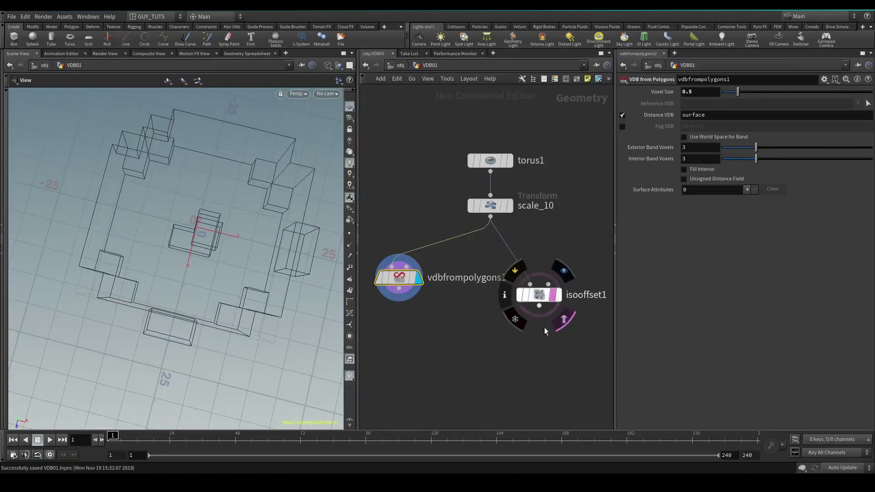
drag(172, 252, 77, 273)
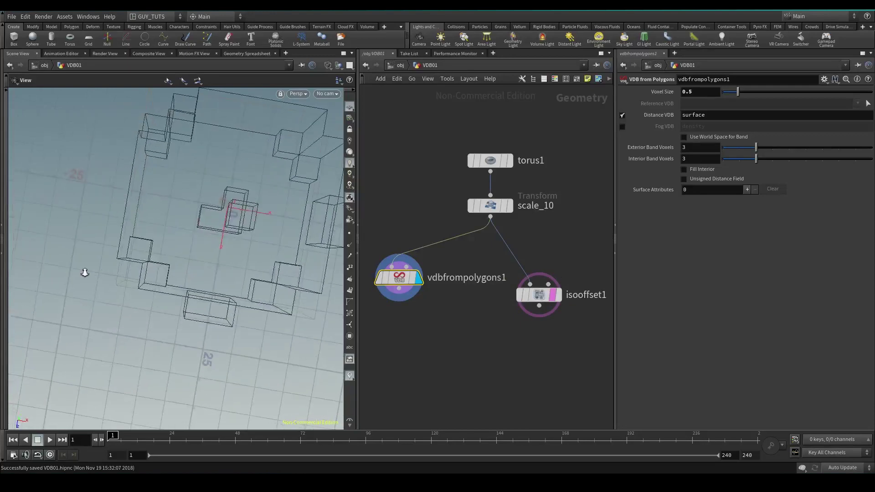
right_drag(78, 273, 225, 267)
middle_drag(283, 285, 118, 287)
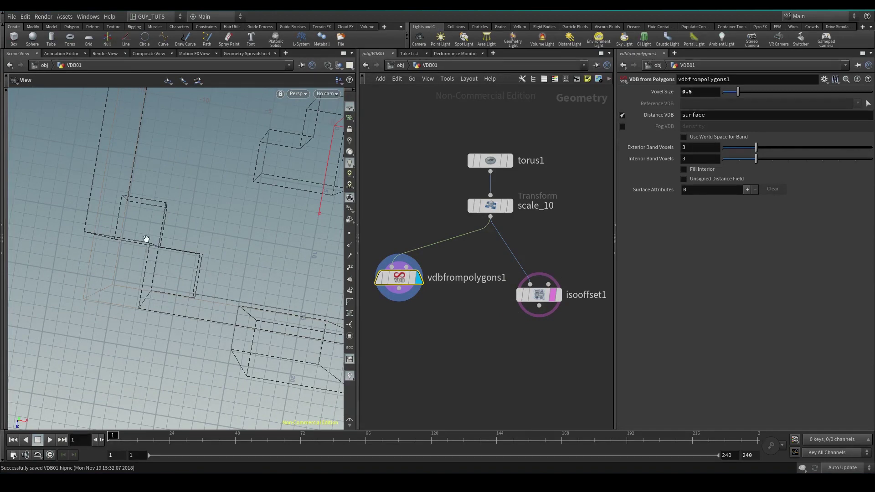
mouse_move(408, 282)
Examine the VDB's wireframe block structure from the side, from a distance and from above
drag(195, 259, 143, 343)
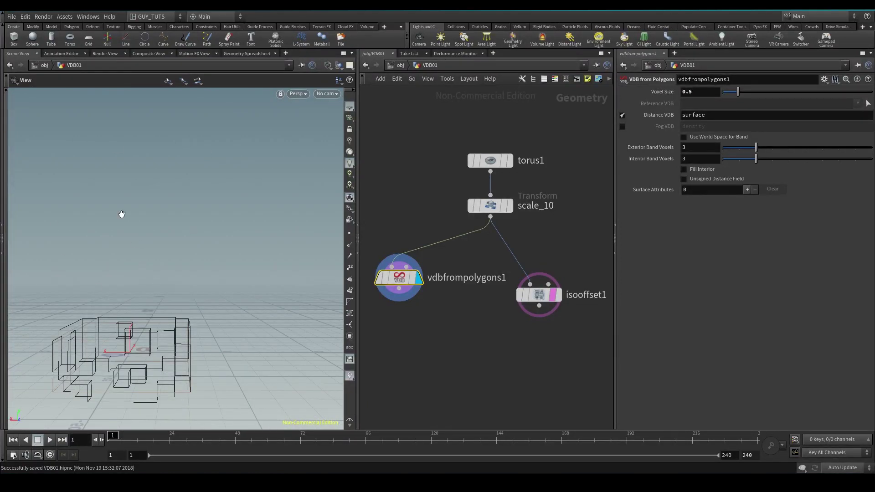
middle_drag(221, 320, 199, 312)
right_drag(199, 313, 129, 287)
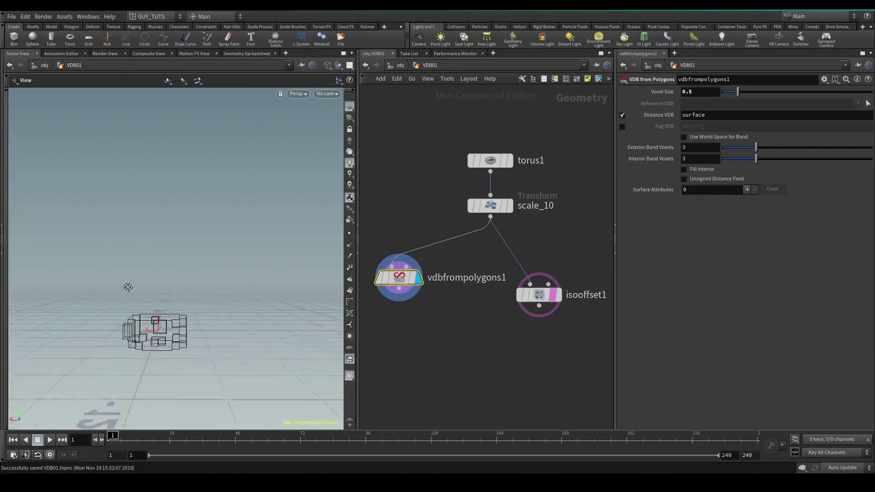
middle_drag(129, 287, 71, 292)
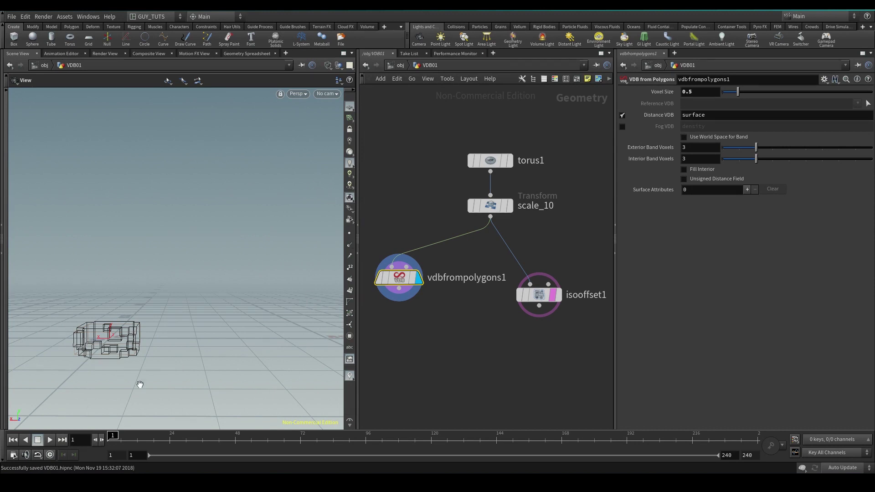
middle_drag(96, 353, 176, 214)
right_drag(95, 230, 268, 260)
drag(268, 259, 141, 237)
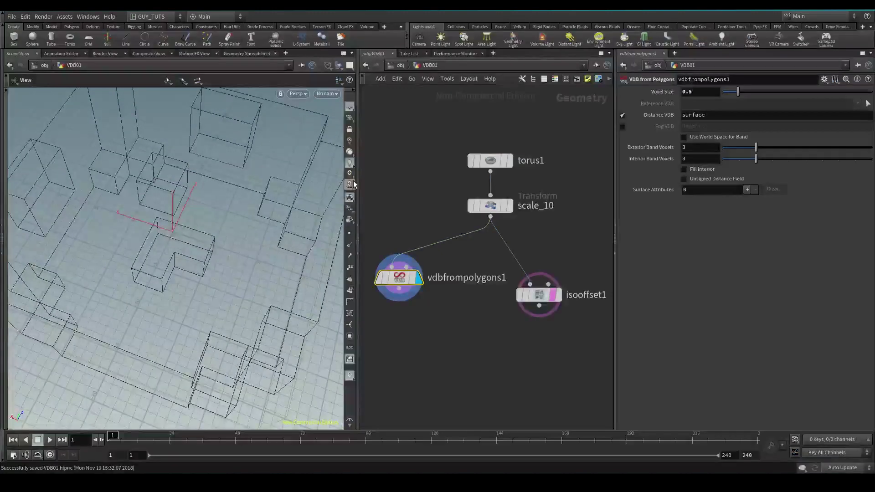
Compare Fog VDB with Distance VDB output on vdbfrompolygons1, returning to Distance VDB each time
mouse_move(399, 278)
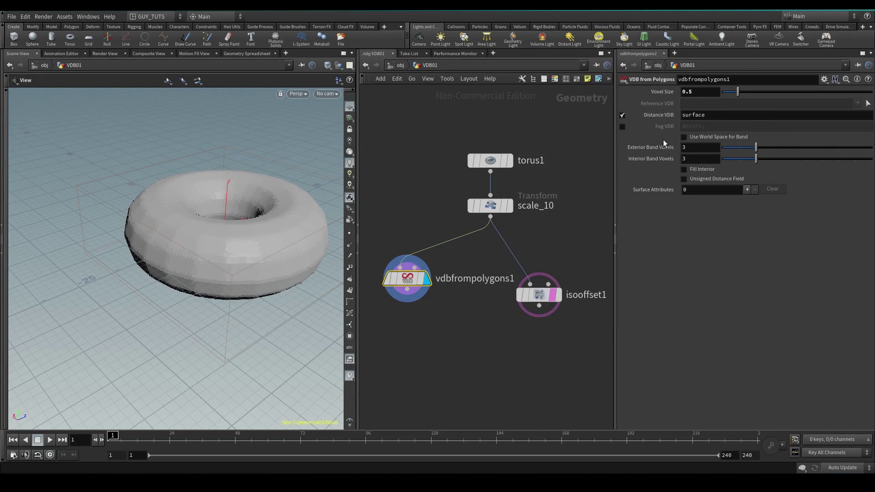
click(622, 116)
click(623, 126)
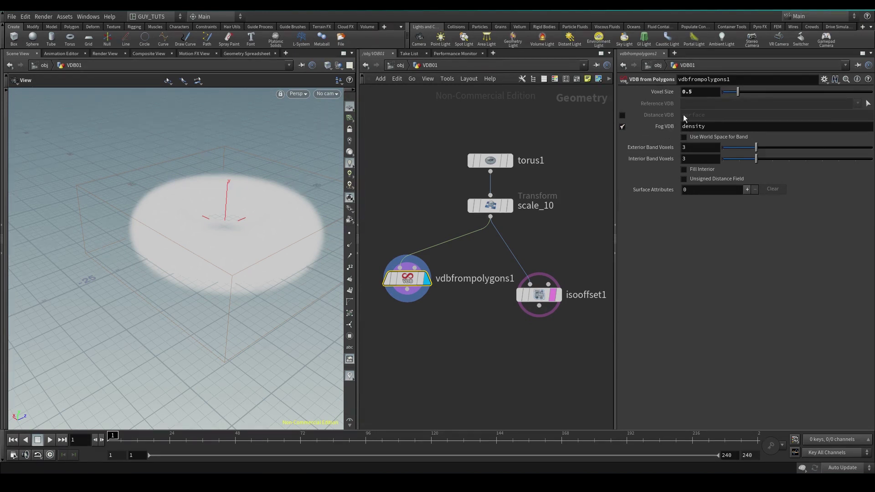
click(622, 127)
click(621, 115)
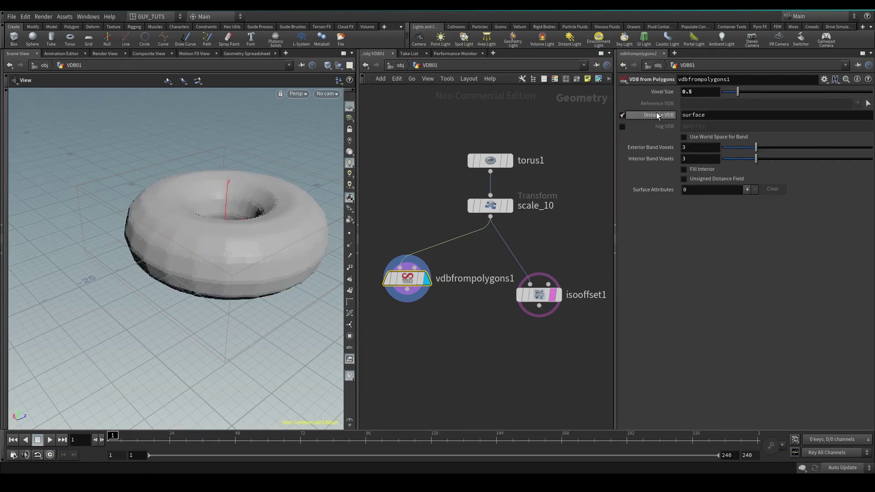
double_click(700, 115)
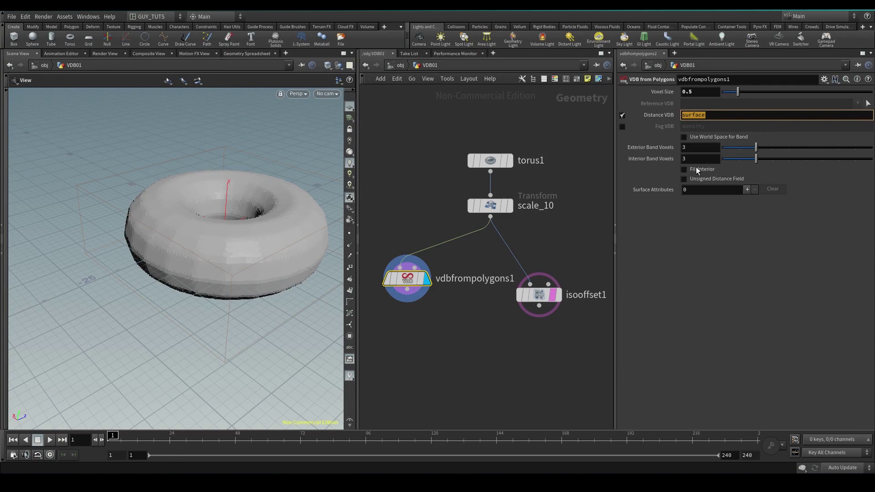
mouse_move(700, 169)
click(622, 115)
click(622, 126)
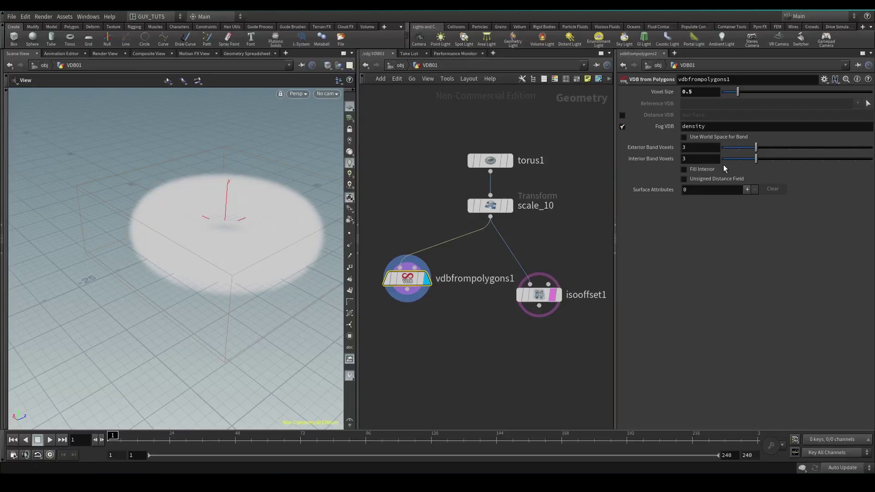
click(622, 127)
click(623, 114)
Try an Exterior Band Voxels value of 6 on vdbfrompolygons1 and restore it to 3
middle_drag(258, 265, 180, 231)
drag(180, 231, 221, 224)
middle_drag(221, 224, 214, 250)
drag(215, 250, 220, 230)
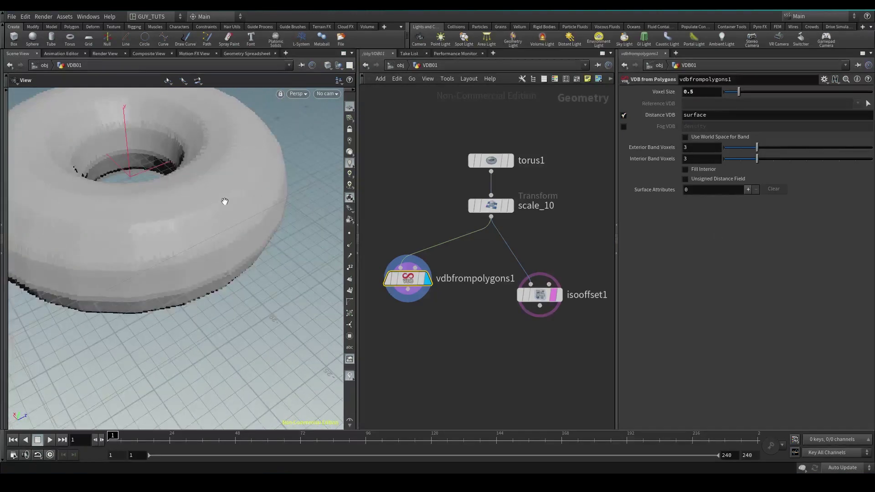
drag(649, 148, 812, 148)
key(w)
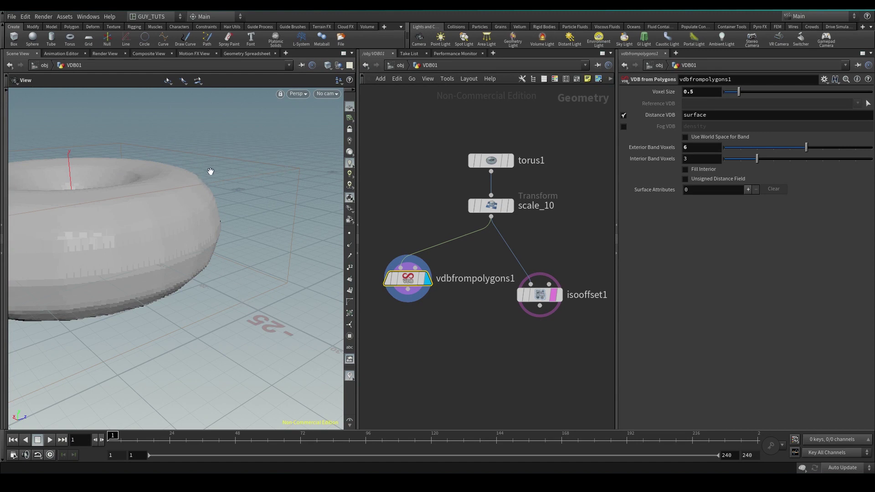
drag(764, 150, 757, 147)
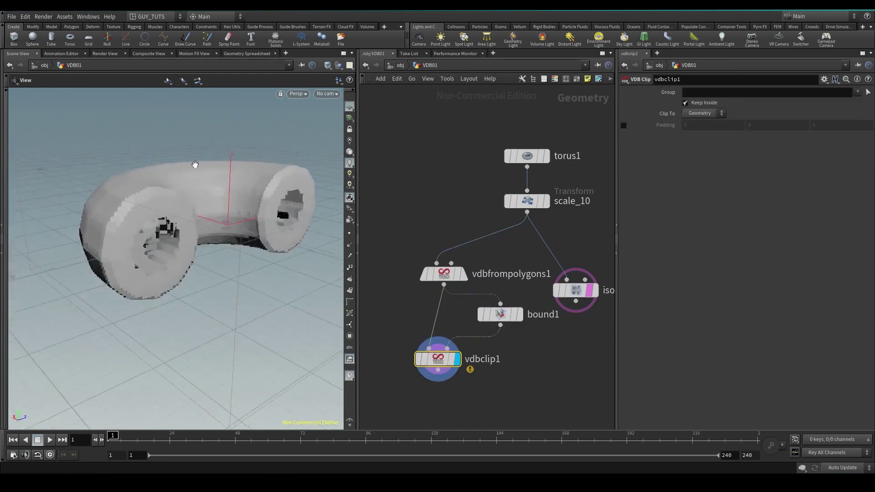
Turn on Fill Interior for vdbfrompolygons1 and inspect the clipped torus's cross-section
drag(196, 164, 231, 247)
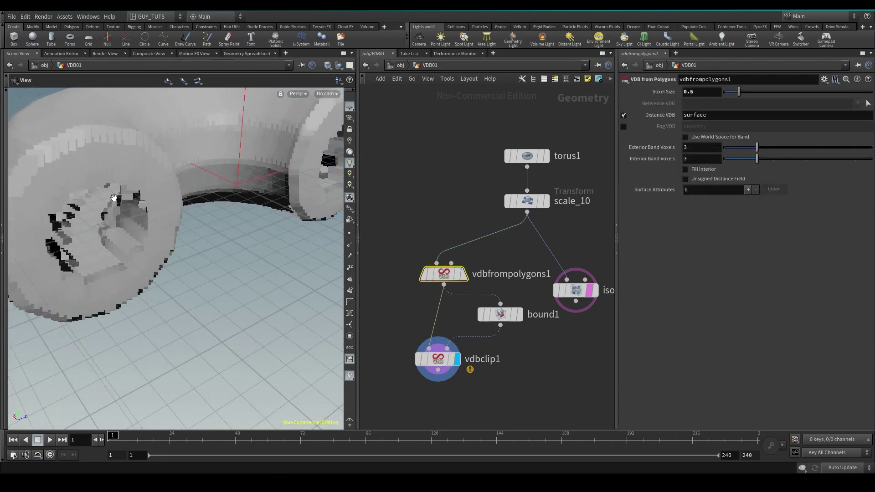
drag(111, 233, 125, 270)
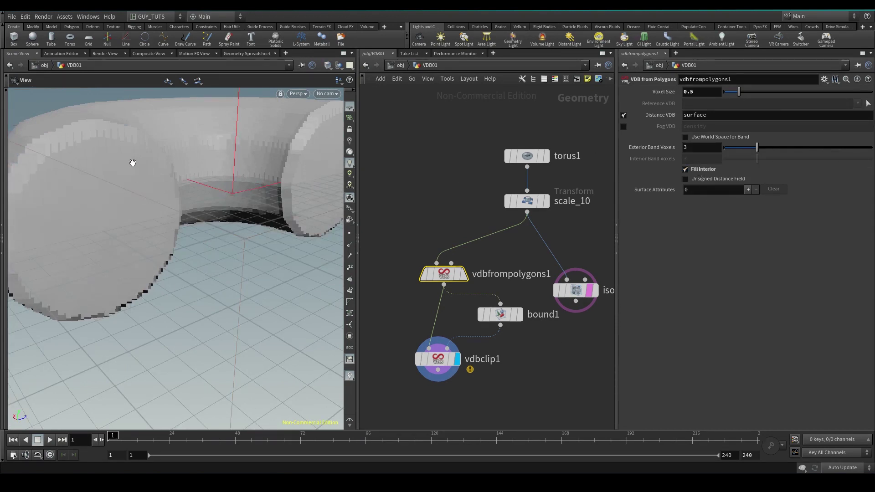
drag(152, 227, 128, 214)
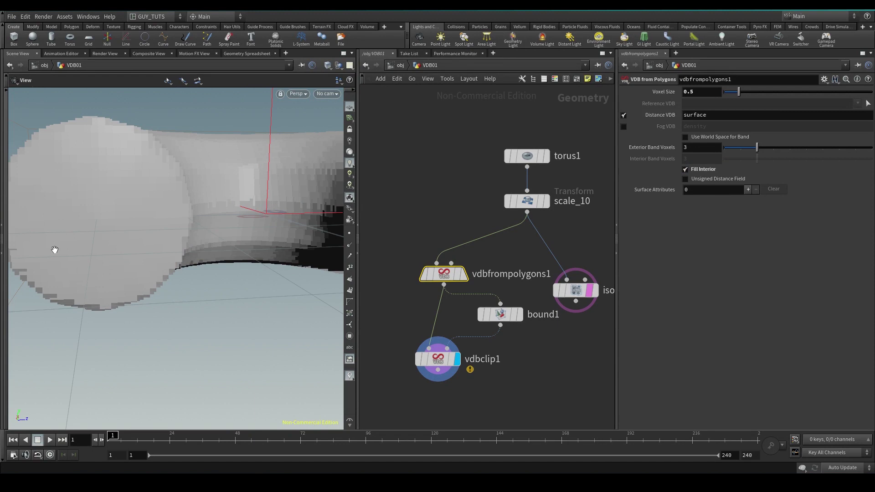
Turn Fill Interior back off for vdbfrompolygons1 and view both cut ends of the clipped torus
click(706, 170)
drag(174, 289, 99, 300)
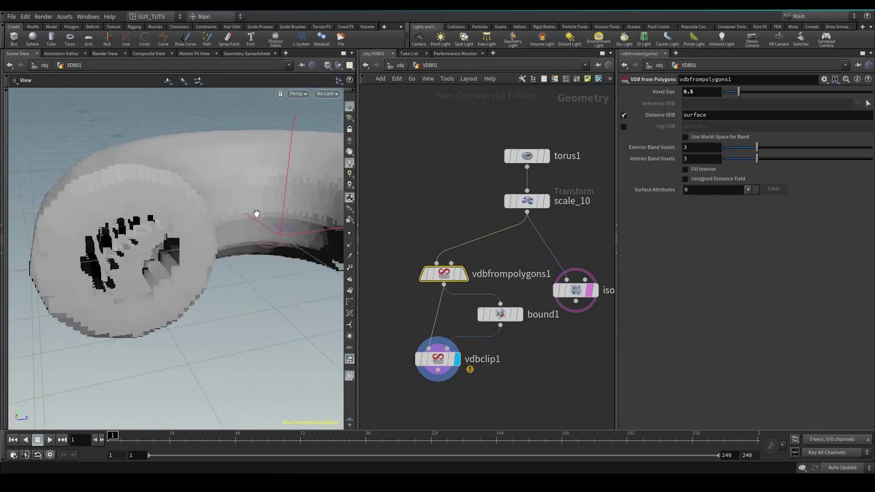
right_drag(263, 222, 158, 231)
middle_drag(252, 215, 176, 199)
drag(176, 199, 180, 214)
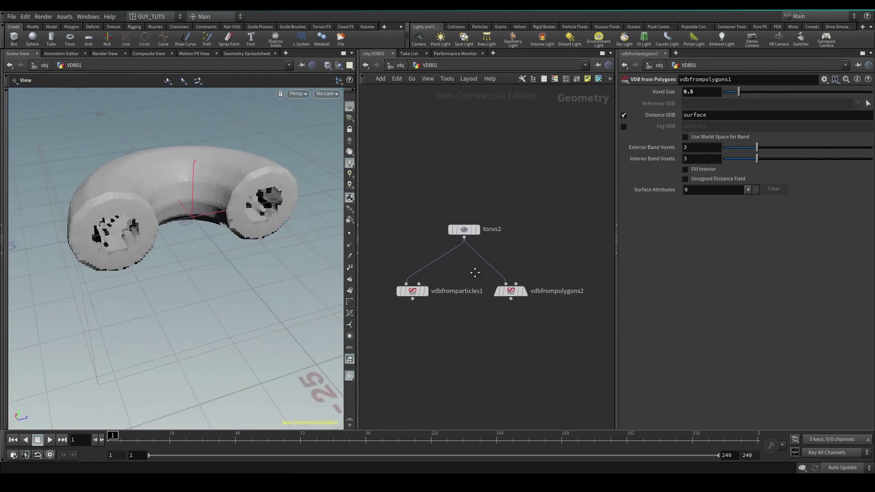
Display the torus2 geometry and its vdbfrompolygons2 conversion, moving the vdbfrompolygons2 node closer to torus2
scroll(474, 272, up, 2)
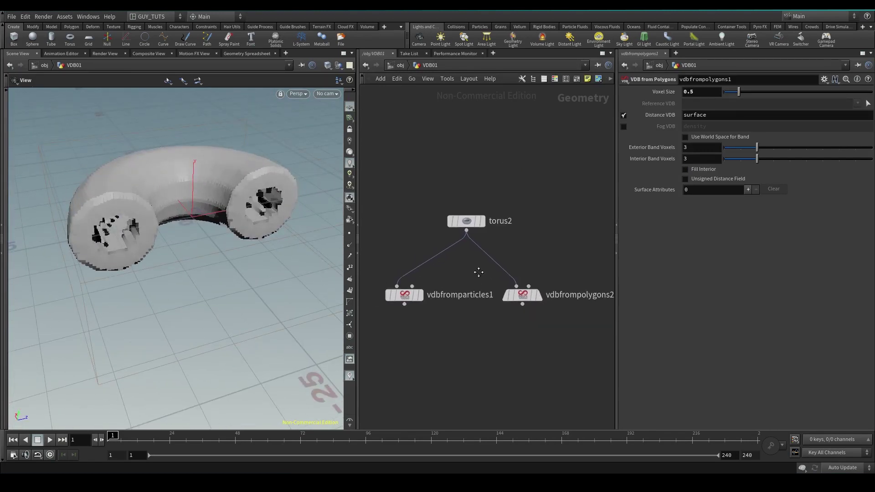
click(464, 222)
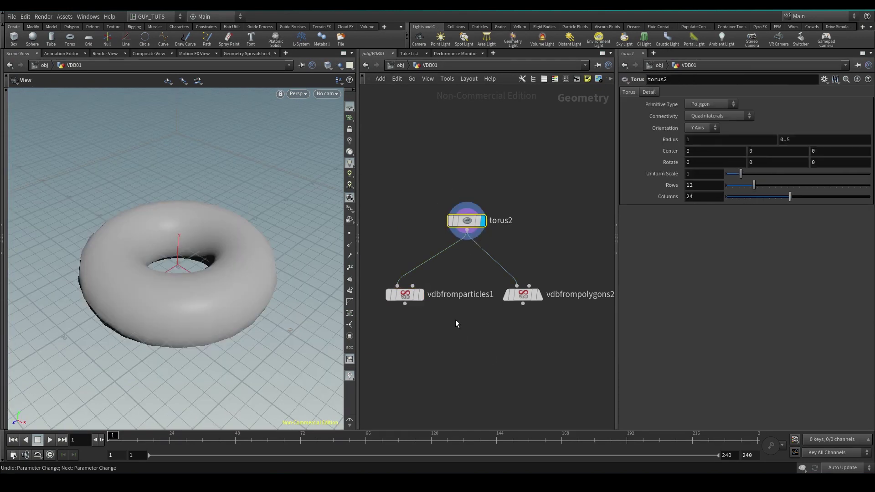
drag(524, 294, 510, 279)
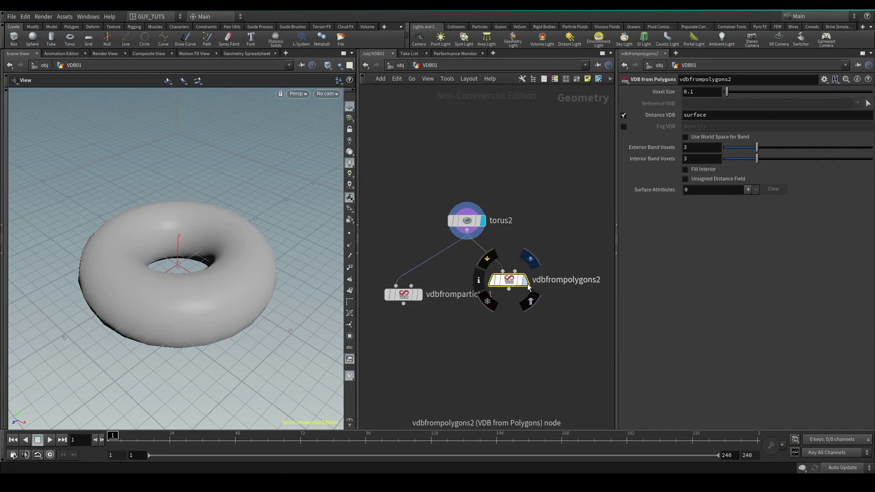
click(527, 280)
drag(224, 287, 198, 289)
Set the Voxel Size of vdbfrompolygons2 to 0.05
double_click(691, 91)
text(05)
key(Return)
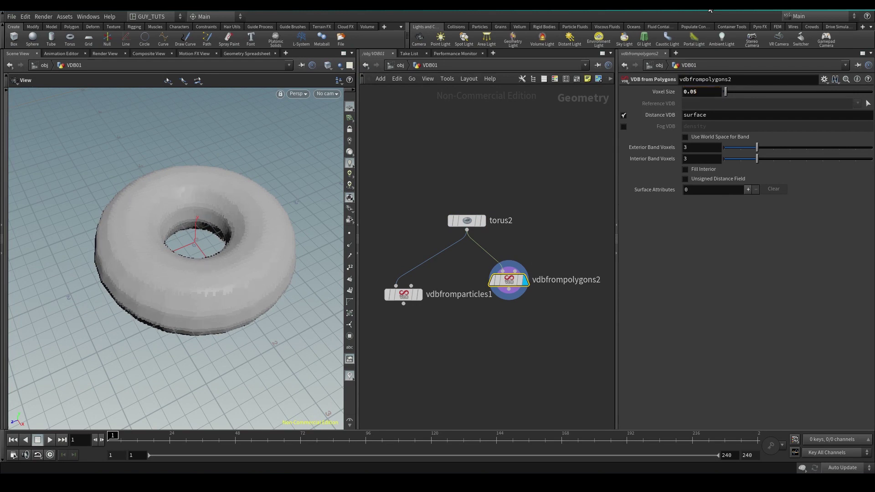
Display the vdbfromparticles1 conversion of torus2 and align the vdbfrompolygons2 node level with vdbfromparticles1
middle_drag(237, 245, 234, 226)
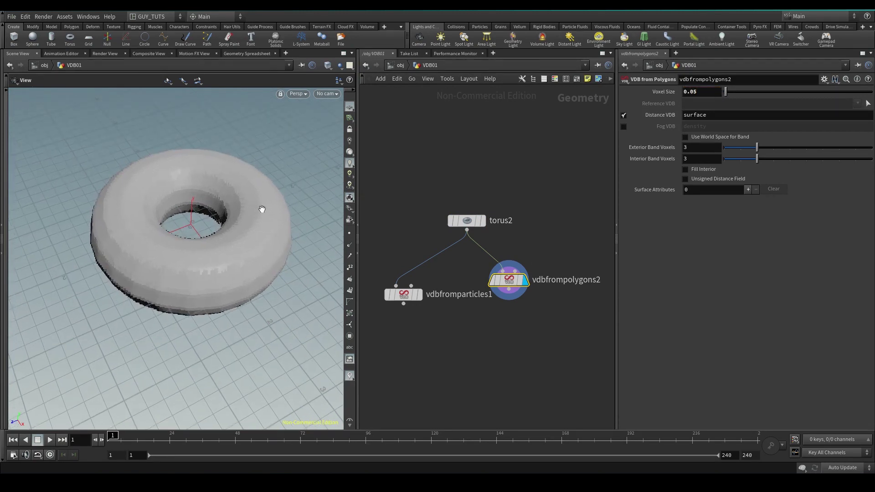
click(401, 294)
click(422, 274)
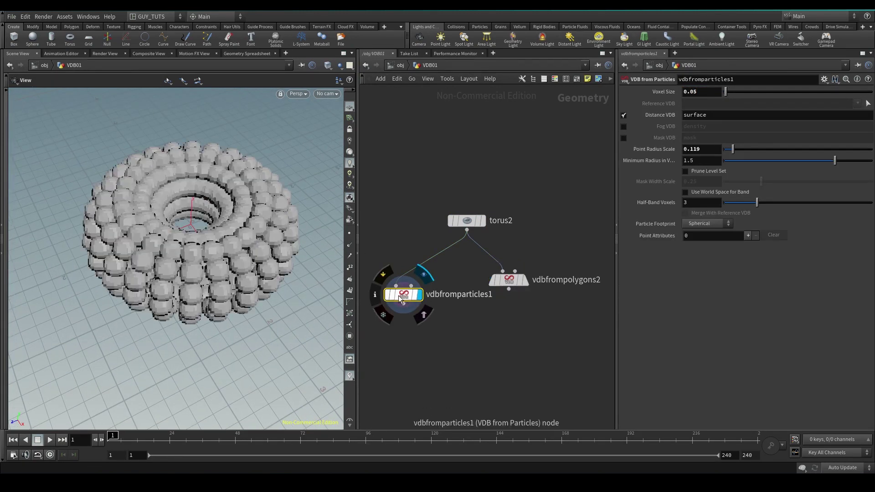
drag(509, 279, 511, 294)
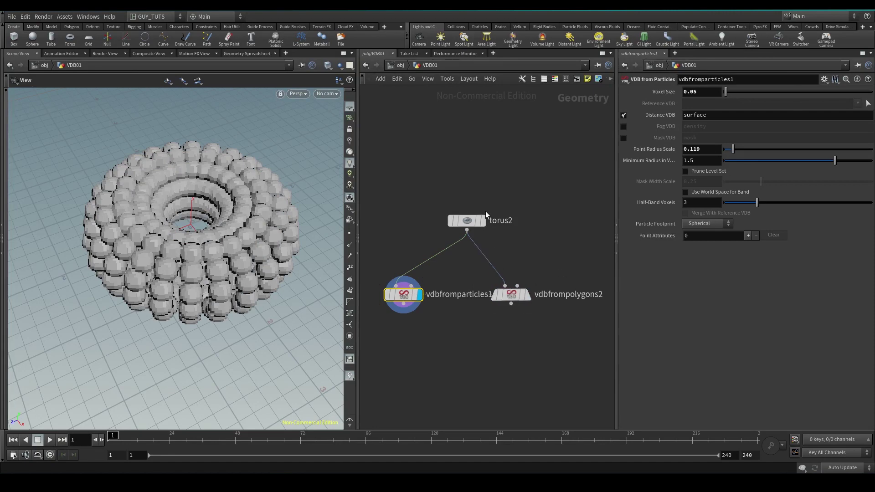
Display torus2 in wireframe with point markers visible and inspect its points up close
click(482, 221)
key(w)
click(350, 233)
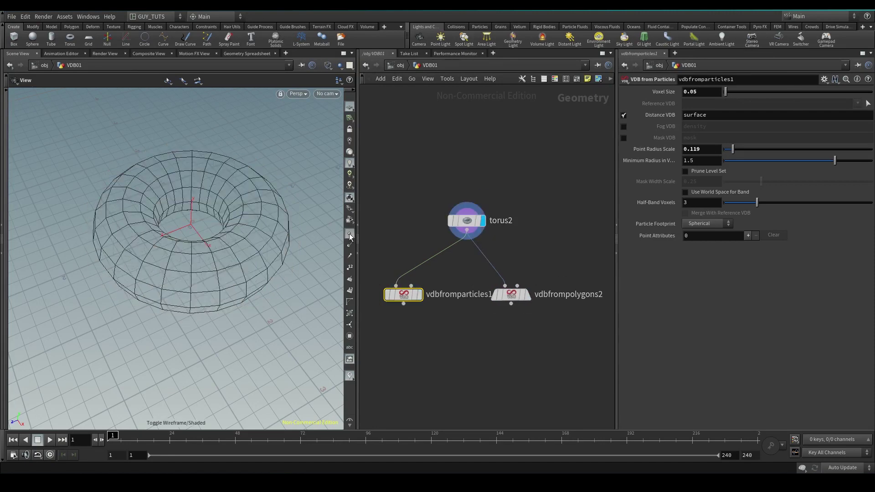
drag(269, 192, 243, 159)
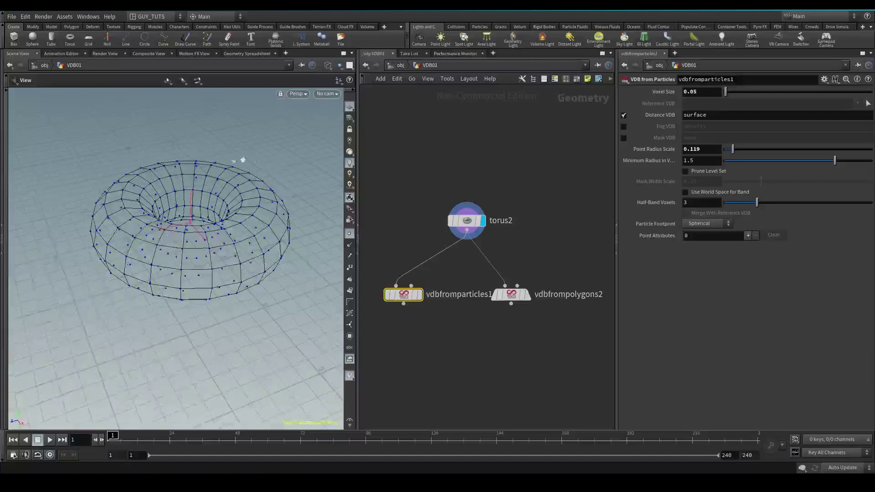
right_drag(154, 195, 211, 191)
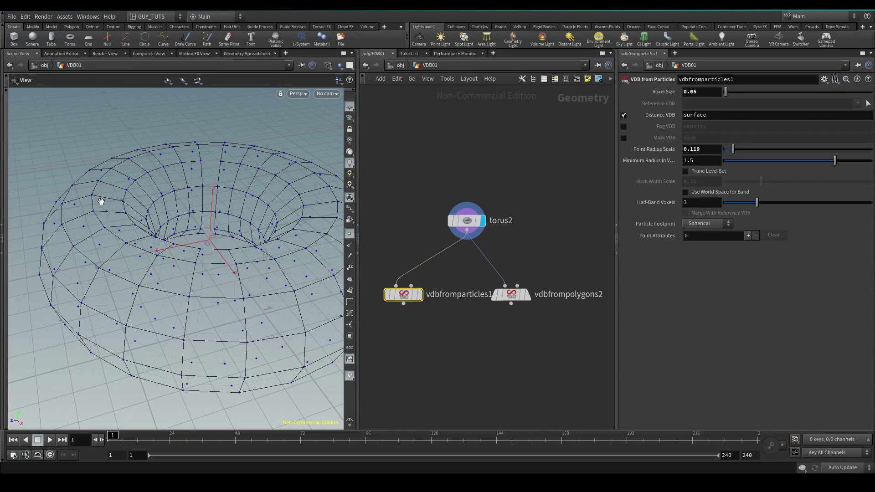
Display vdbfromparticles1 again and reset its Point Radius Scale to the default of 1
click(418, 295)
ctrl+middle_click(693, 147)
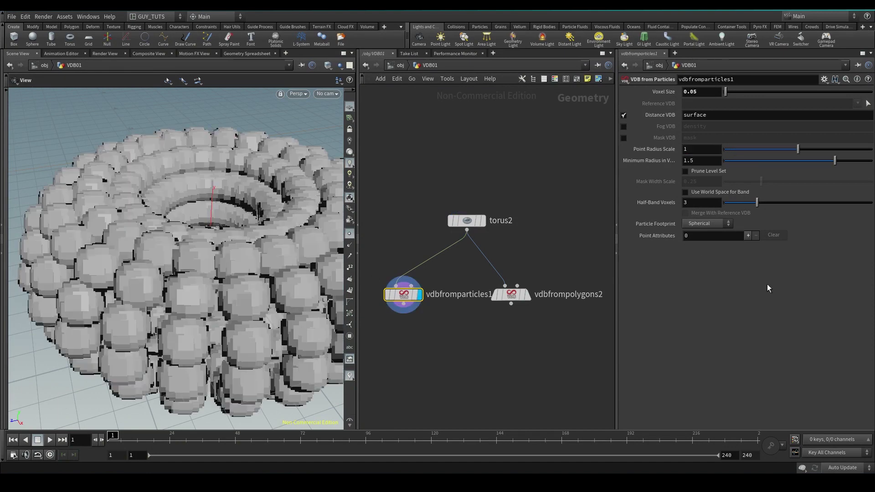
right_drag(198, 238, 162, 204)
drag(161, 203, 211, 234)
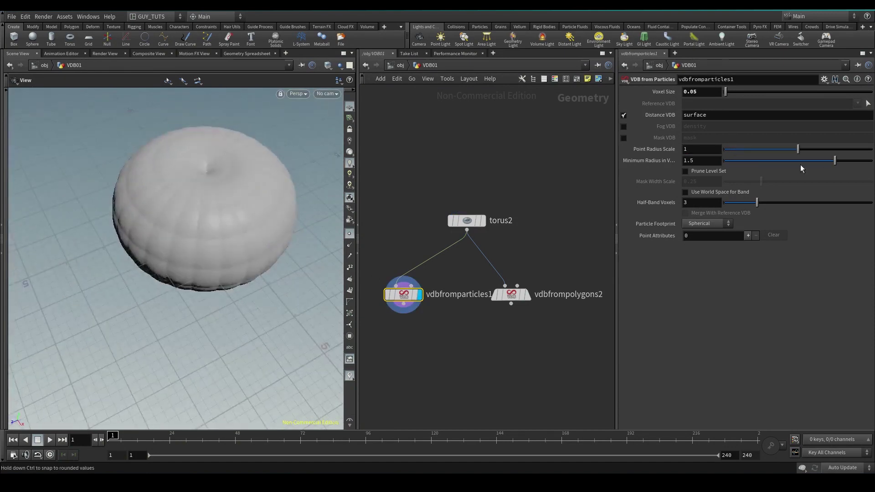
Reduce the Point Radius Scale of vdbfromparticles1 to 0.111 and view the separated spheres
drag(797, 150, 733, 153)
scroll(320, 178, up, 6)
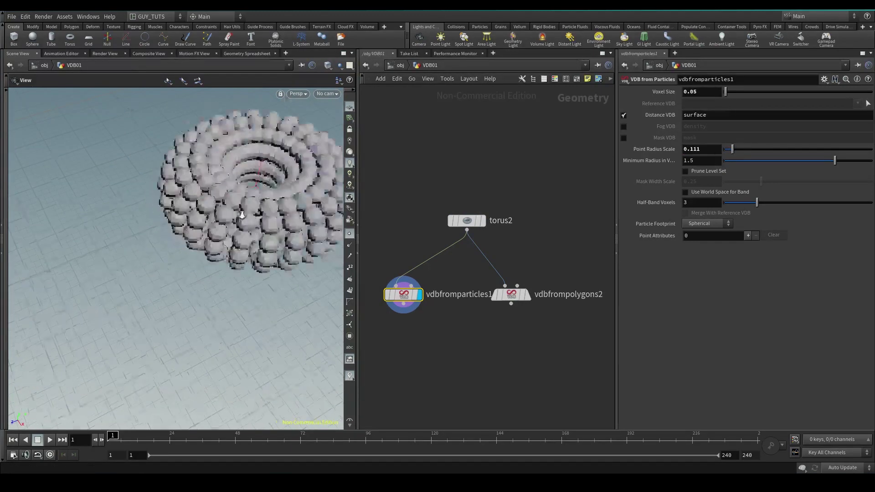
drag(320, 178, 317, 200)
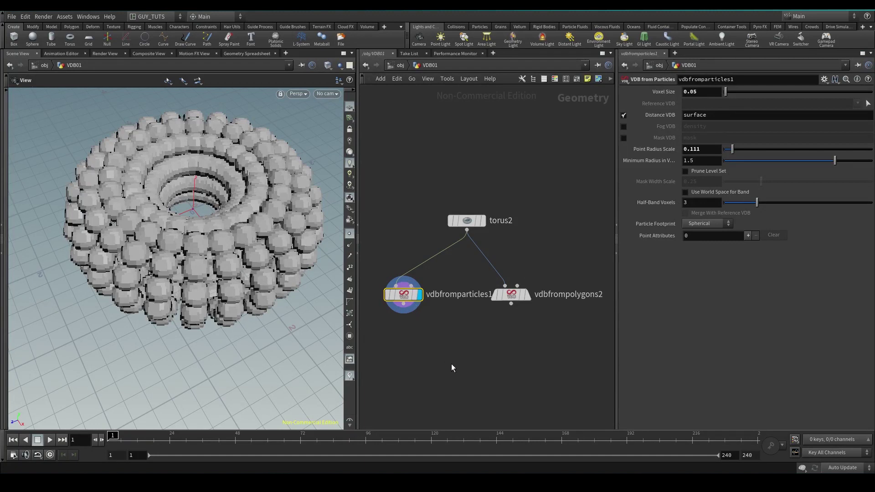
Check the node info of vdbfromparticles1 and space the node slightly farther from vdbfrompolygons2
middle_click(403, 305)
mouse_move(415, 286)
drag(403, 295, 396, 295)
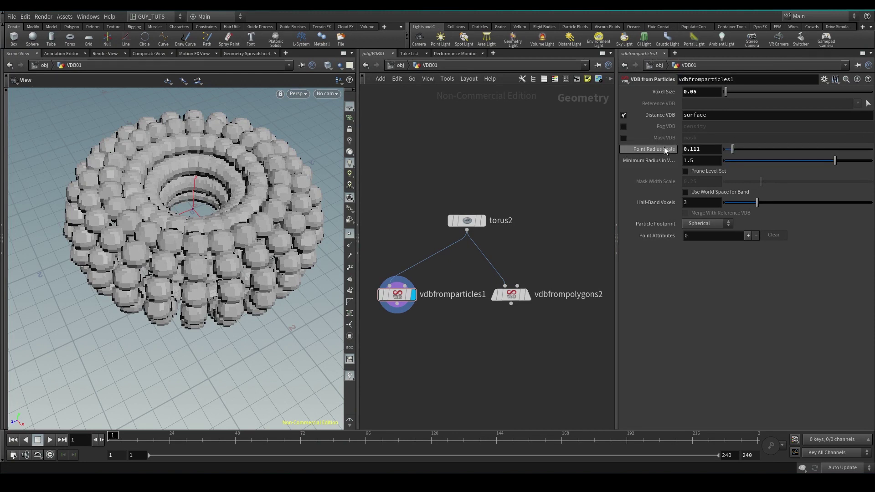
drag(681, 149, 700, 154)
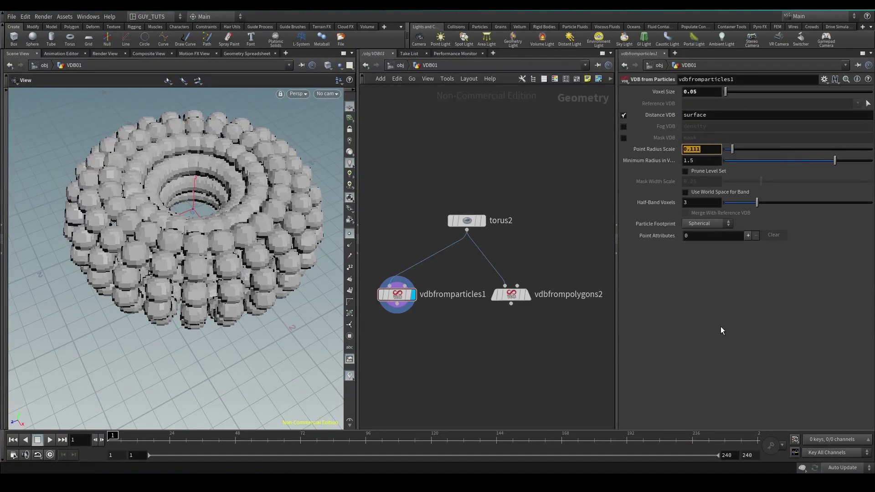
Try the Velocity Trail option for the Particle Footprint of vdbfromparticles1, then restore Spherical
click(705, 224)
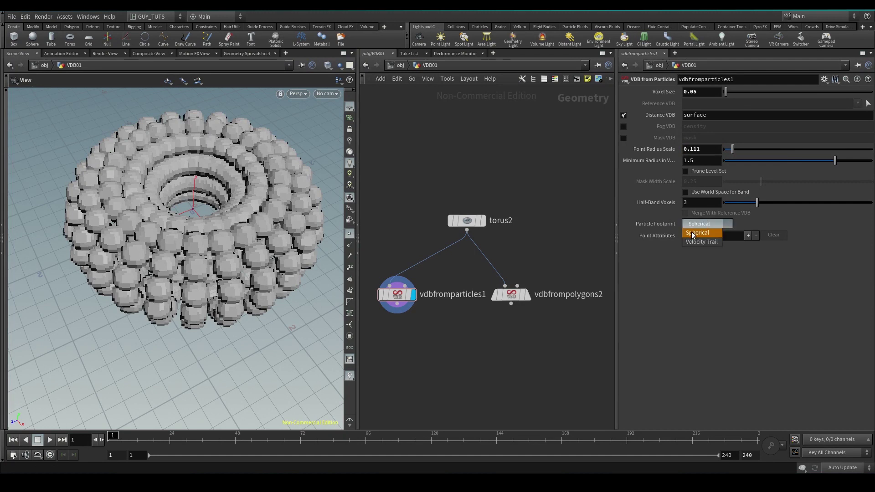
click(707, 242)
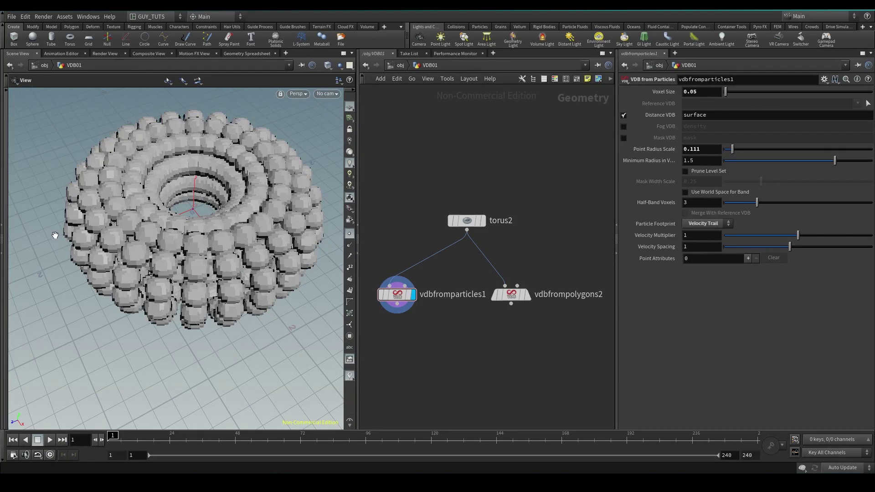
click(703, 224)
click(705, 232)
Display the vdbfrompolygons2 result and check its node info
scroll(569, 305, up, 1)
middle_drag(522, 332, 540, 332)
middle_drag(522, 274, 526, 283)
click(524, 304)
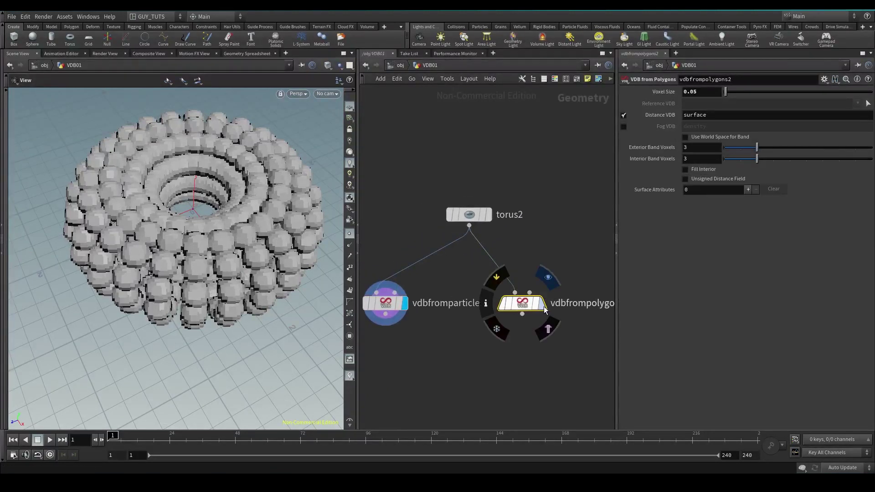
click(542, 304)
middle_click(521, 305)
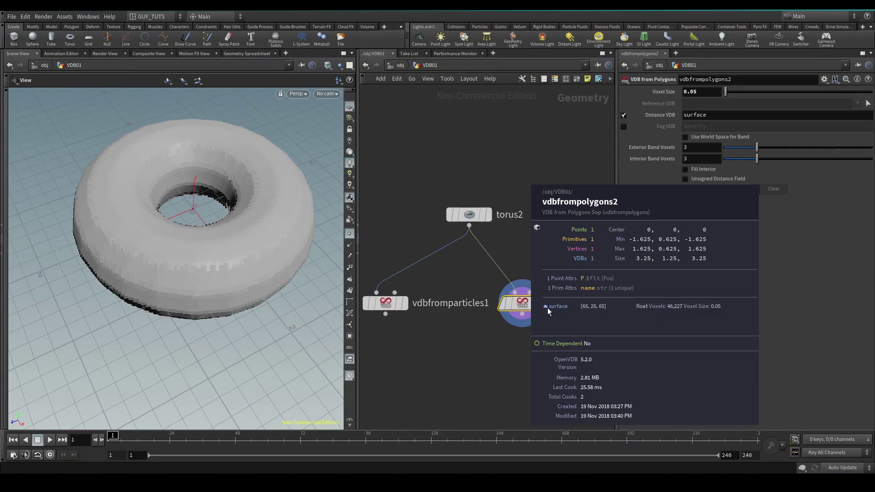
Move torus2 above vdbfrompolygons2 and insert a Point Wrangle on the wire between them
mouse_move(484, 236)
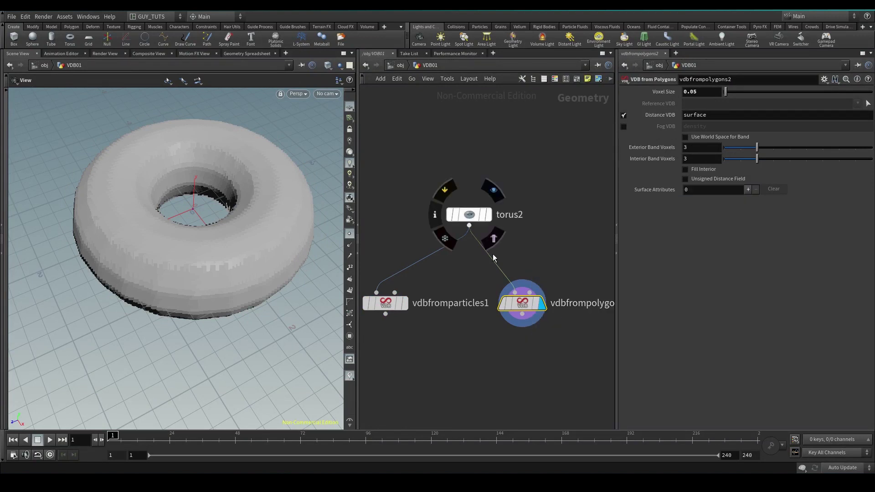
drag(473, 218, 516, 187)
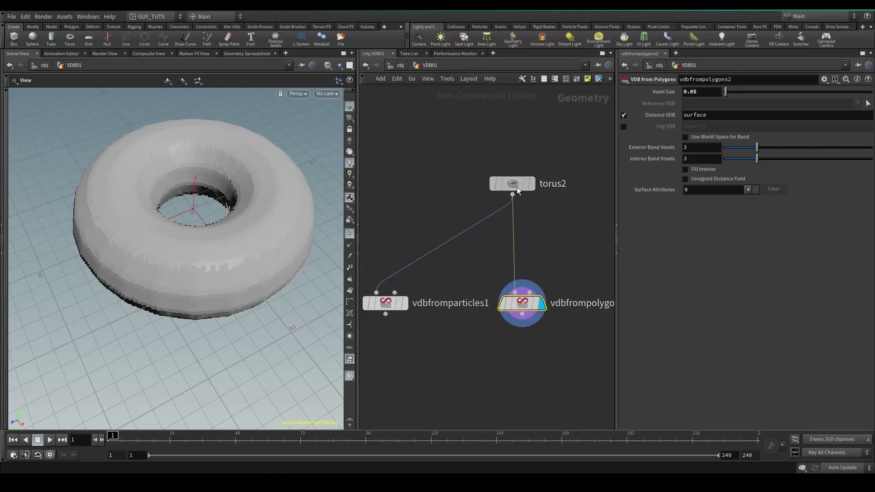
key(Tab)
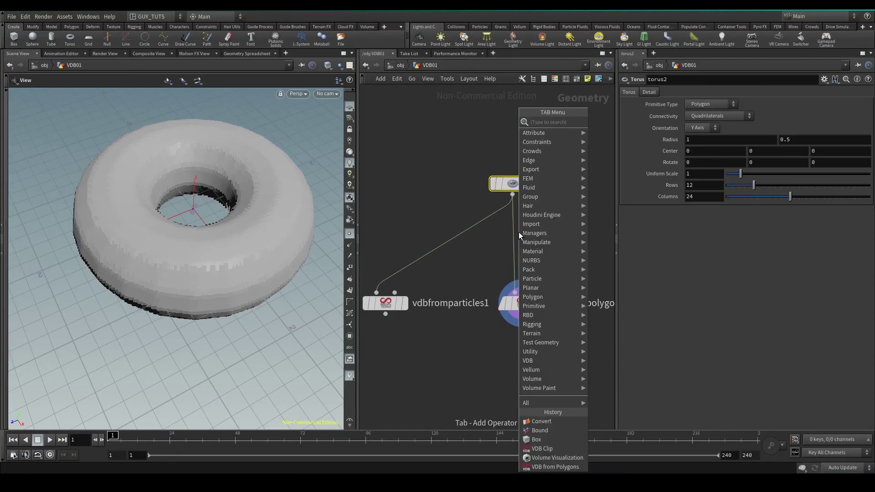
click(512, 229)
click(520, 300)
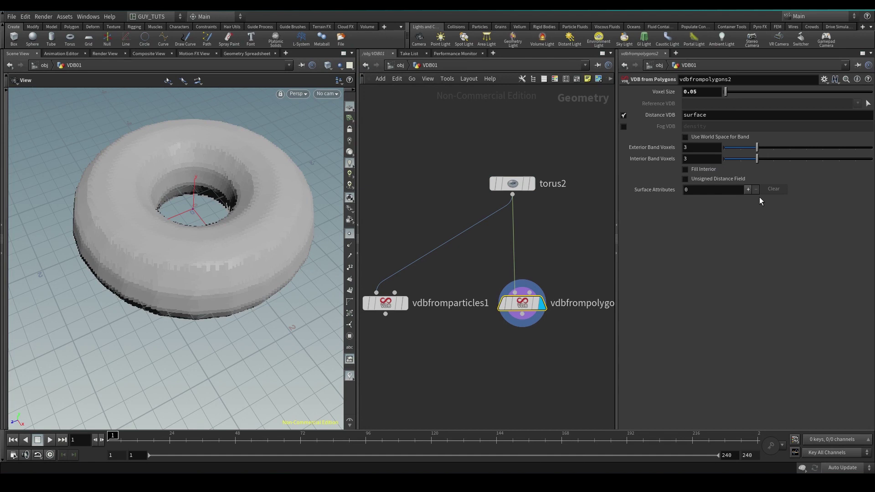
key(Tab)
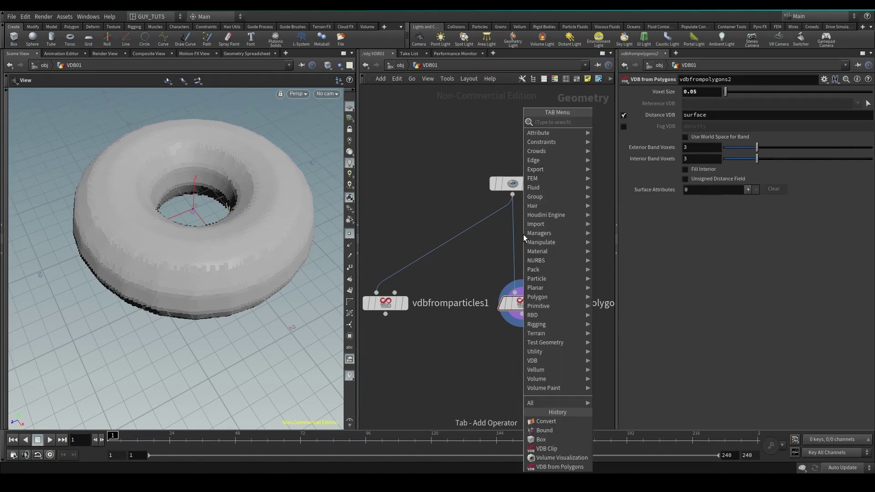
mouse_move(547, 233)
click(629, 148)
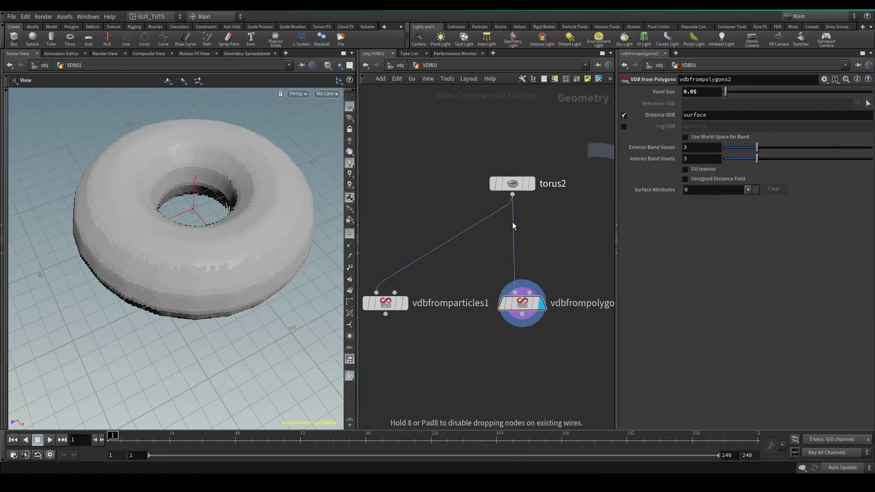
click(513, 246)
Write the VEXpression v@v = set(0,1,0); in pointwrangle1
click(702, 168)
text(v@v = )
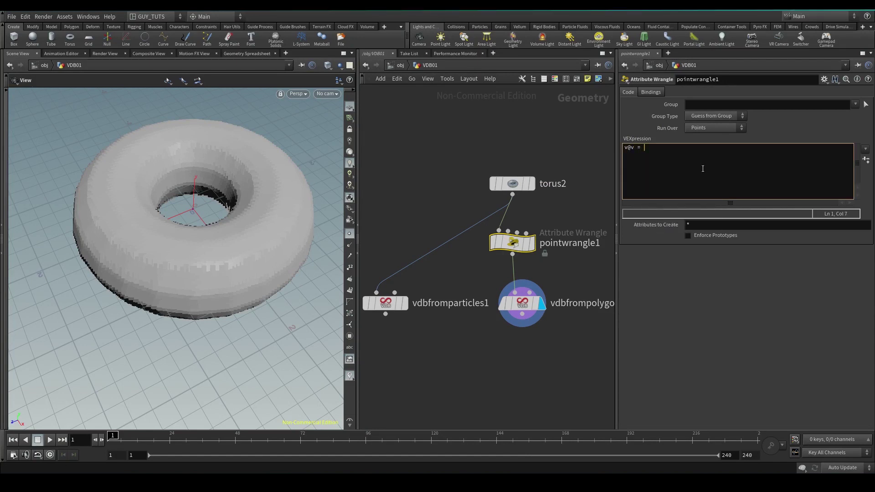
text(set(0,1,0);)
Add a surface attribute to vdbfrompolygons2 from point.v, with VDB Name vel and Vector Type Displacement/Velocity/Acceleration
click(516, 307)
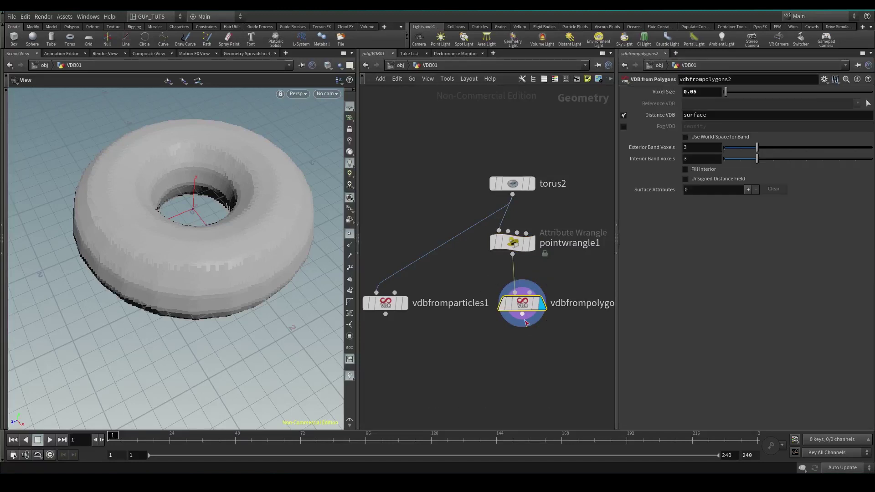
middle_drag(524, 311, 565, 305)
click(747, 190)
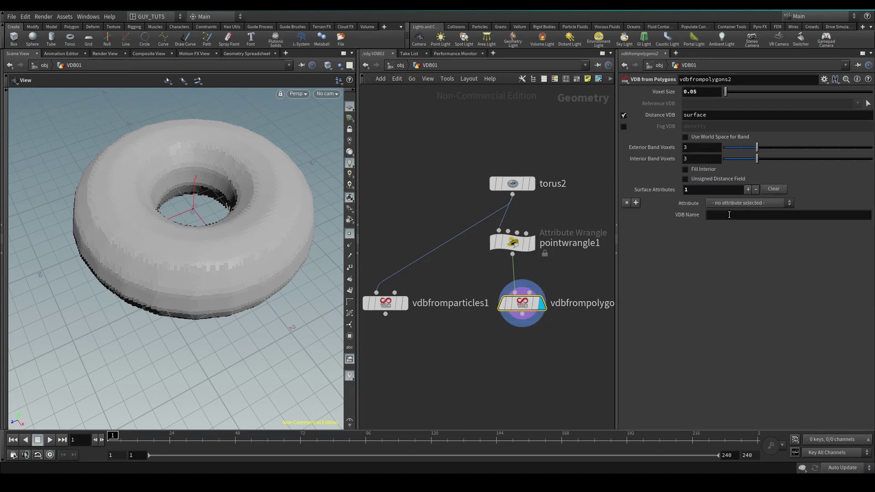
click(734, 203)
click(728, 237)
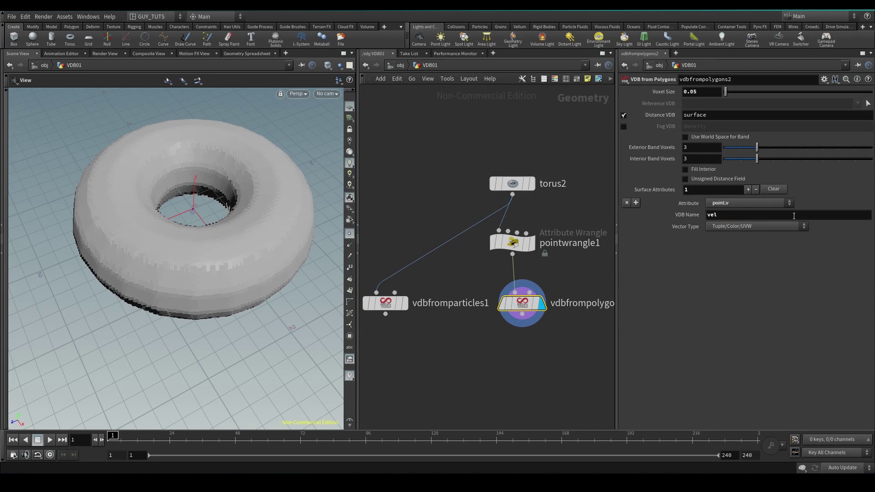
click(761, 226)
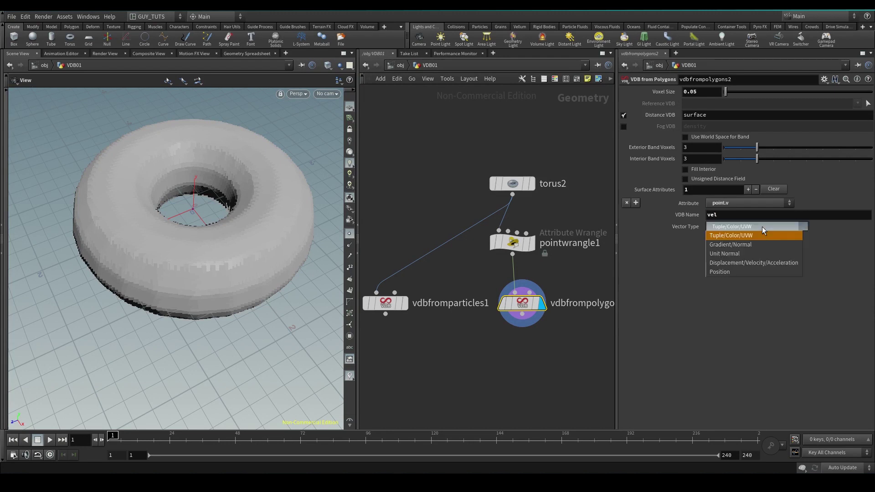
click(782, 262)
Check the node info of vdbfrompolygons2, review pointwrangle1's code, and move vdbfrompolygons2 farther below the wrangle
middle_drag(527, 302, 482, 296)
scroll(411, 341, down, 2)
middle_drag(423, 343, 470, 346)
click(471, 252)
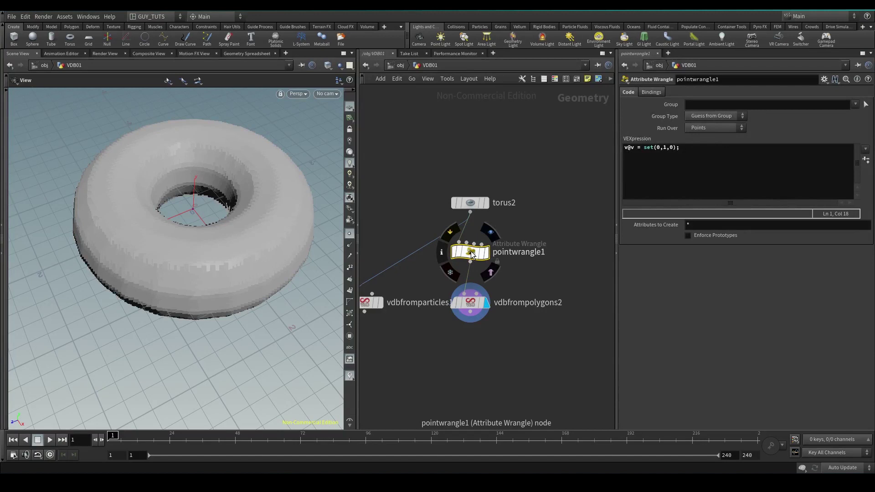
click(472, 312)
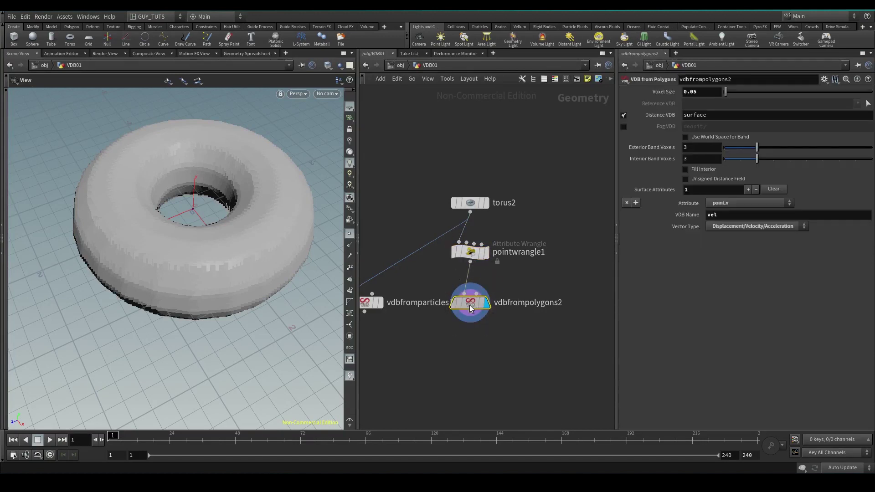
drag(472, 311, 472, 337)
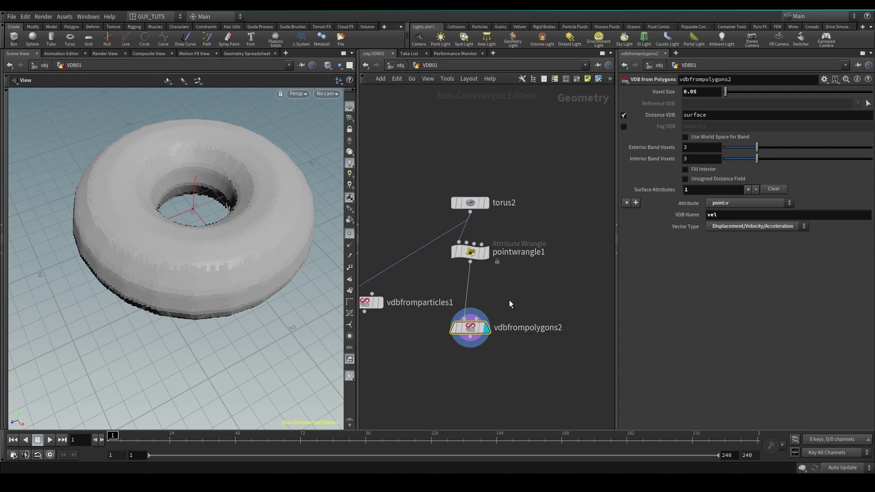
middle_drag(531, 291, 525, 288)
Display the sealed_pig geometry shaded, followed by its vdbfrompolygons3 conversion, and view both from several angles
click(474, 250)
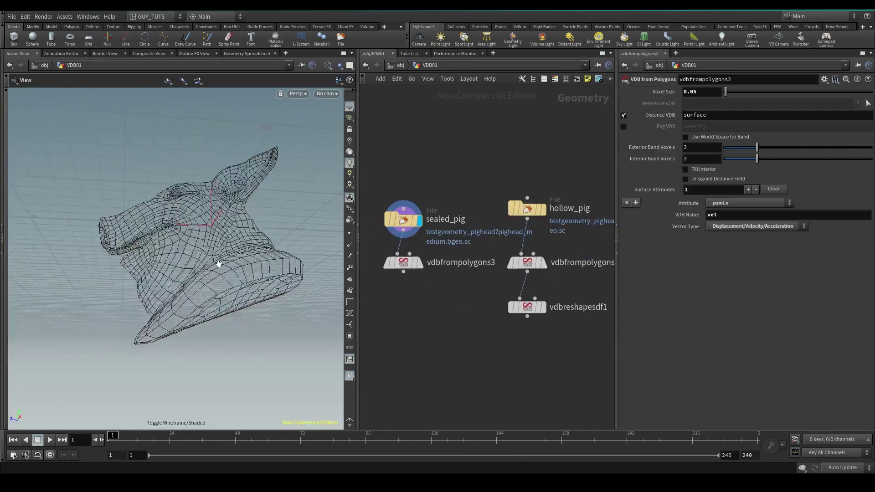
drag(219, 264, 209, 248)
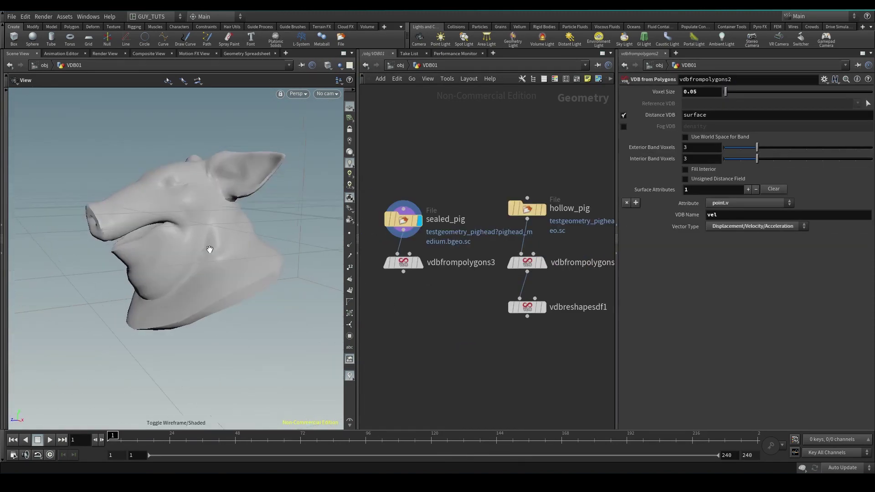
click(404, 264)
click(416, 264)
drag(54, 253, 175, 270)
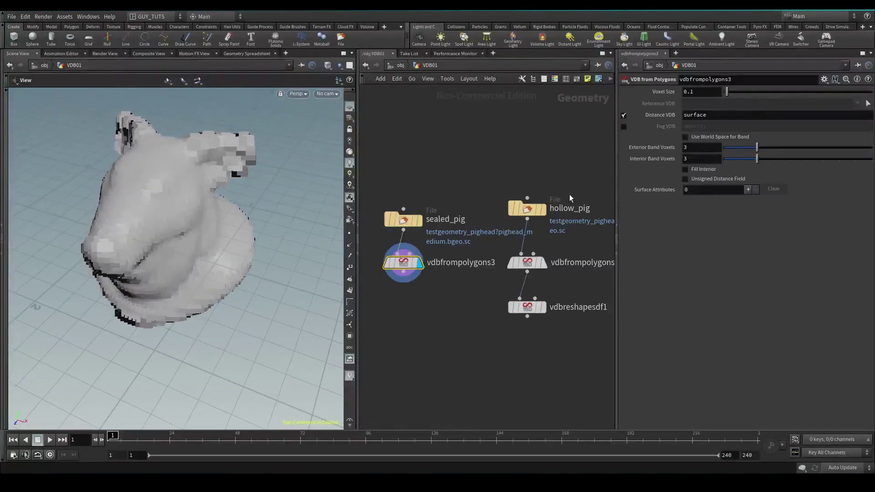
Display the hollow_pig geometry and its vdbfrompolygons4 conversion, inspecting the pig head from below and above
click(543, 209)
mouse_move(201, 225)
mouse_down()
mouse_move(128, 285)
mouse_move(259, 302)
mouse_move(209, 205)
mouse_move(200, 207)
mouse_up()
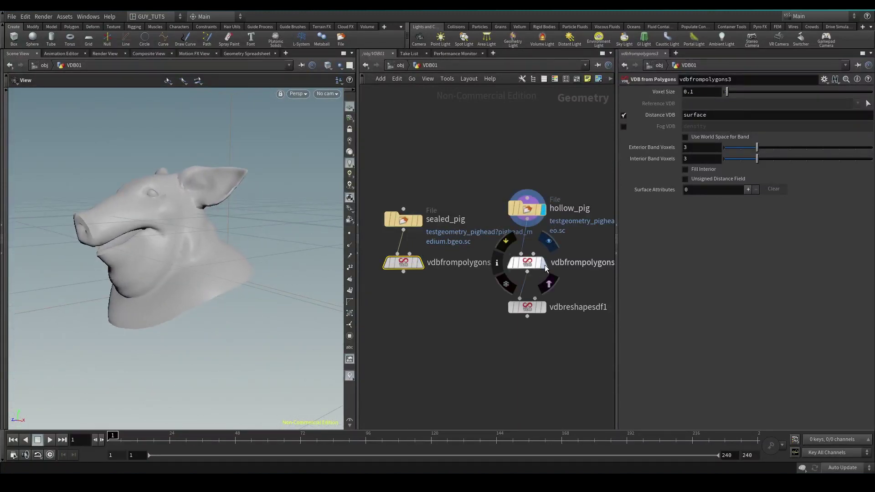
click(542, 263)
drag(189, 301, 186, 179)
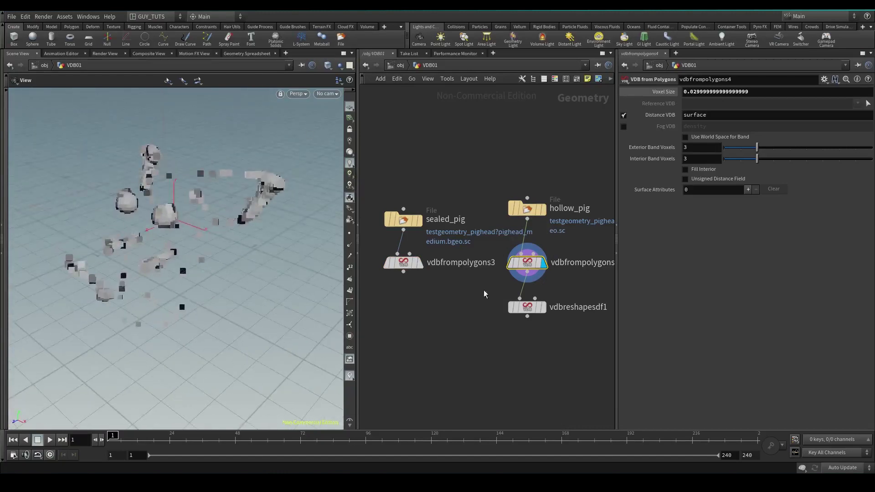
Try a Voxel Size of 0.1 on vdbfrompolygons4 and restore its previous value
drag(149, 267, 225, 169)
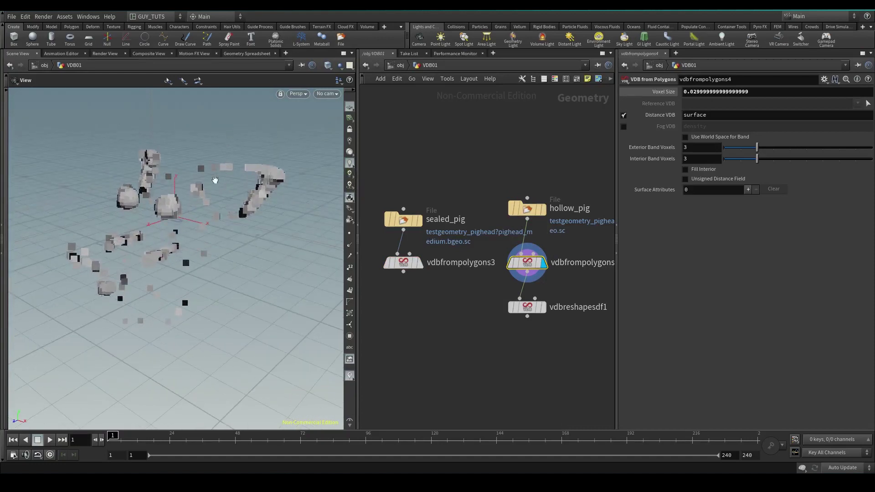
middle_drag(232, 227, 236, 216)
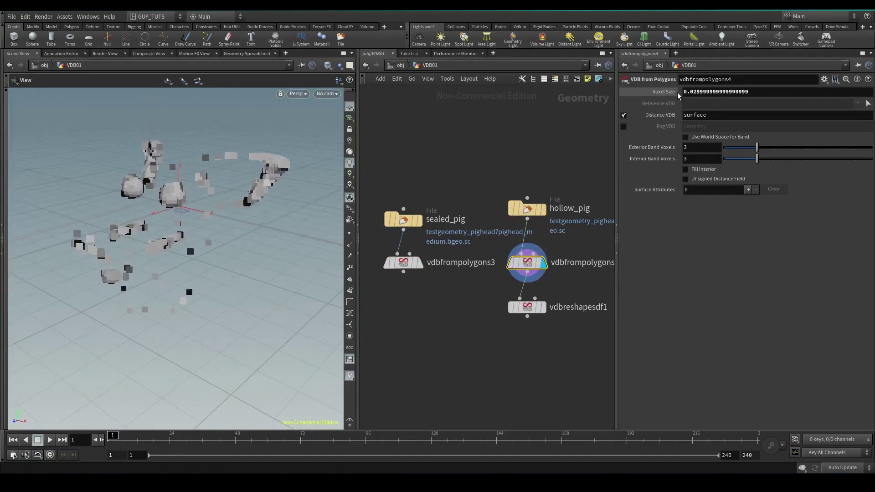
click(663, 91)
drag(690, 98, 690, 104)
text(1)
key(Return)
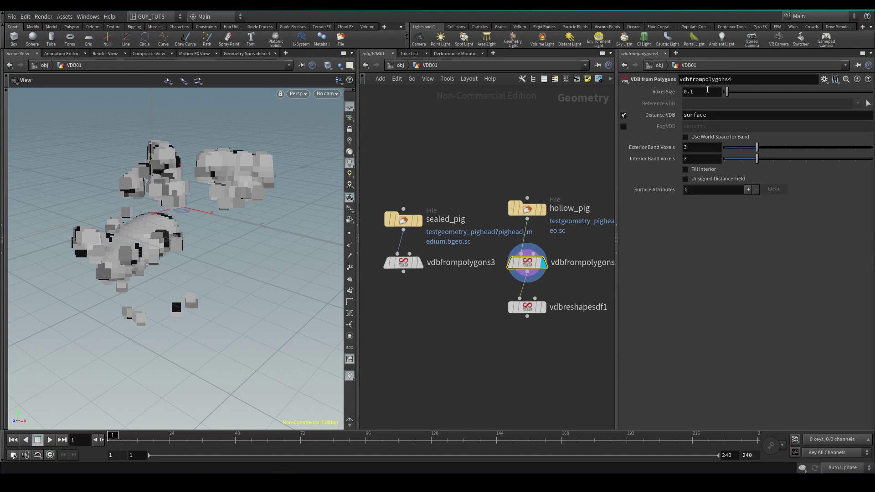
click(688, 97)
text(0.0.)
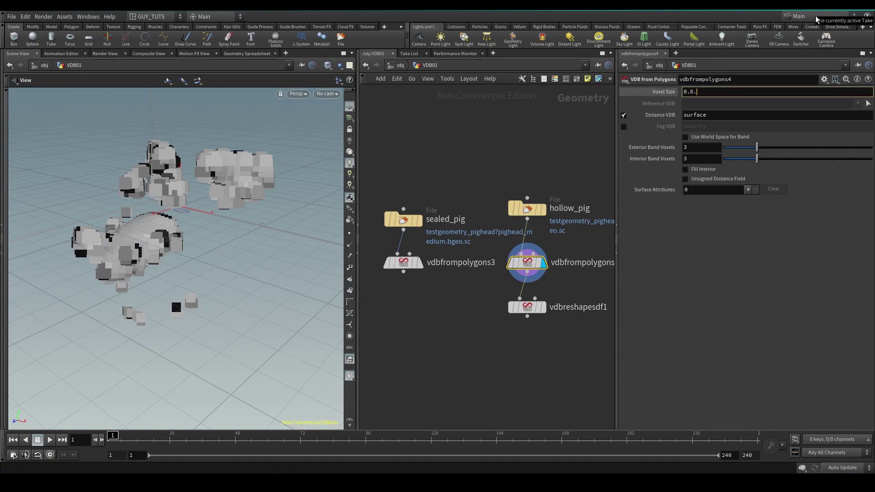
key(Return)
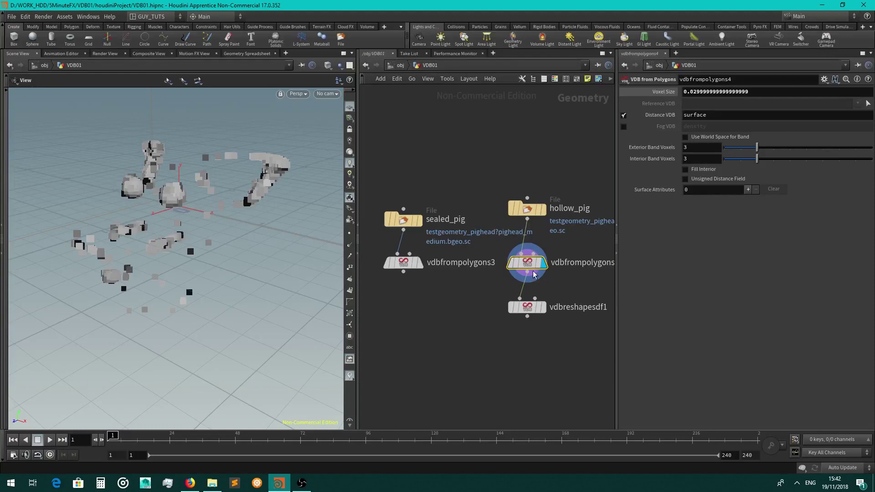
Display the vdbreshapesdf1 result for the hollow pig, review its available operations, and keep the node selected
middle_drag(568, 286, 497, 260)
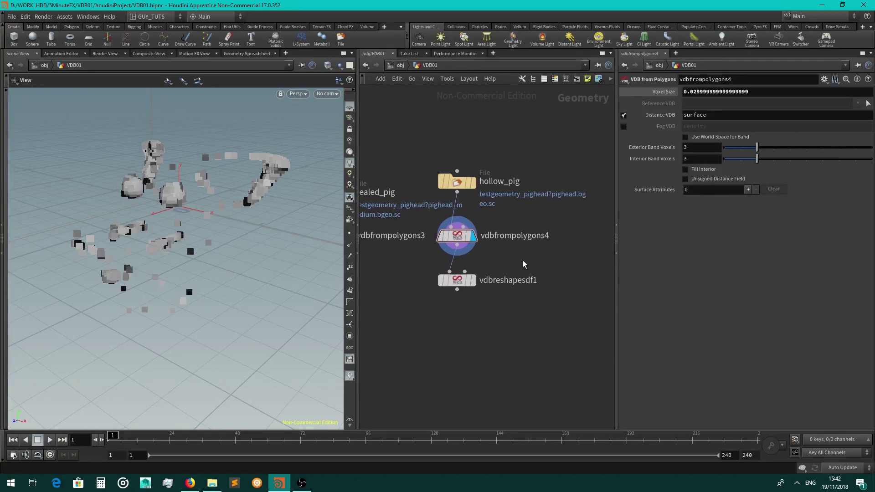
click(472, 279)
click(472, 281)
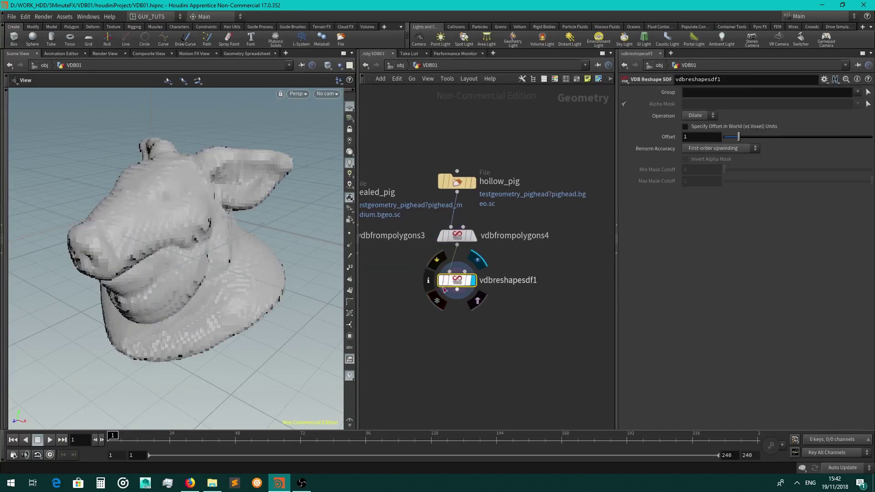
click(698, 115)
click(490, 304)
drag(508, 323, 426, 282)
Inspect the reshaped pig head's open underside and set the Dilate offset of vdbreshapesdf1 to 1.73
drag(176, 282, 128, 233)
drag(242, 333, 221, 258)
middle_drag(189, 309, 183, 300)
drag(183, 300, 186, 260)
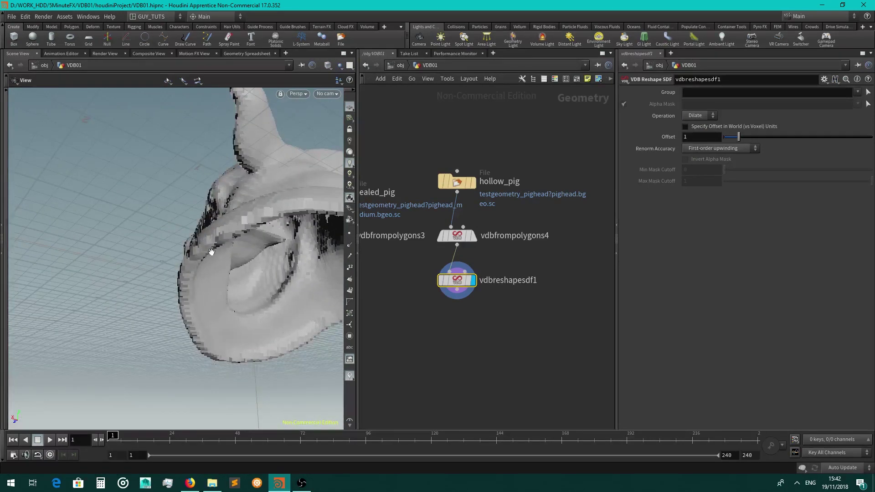
drag(195, 280, 231, 249)
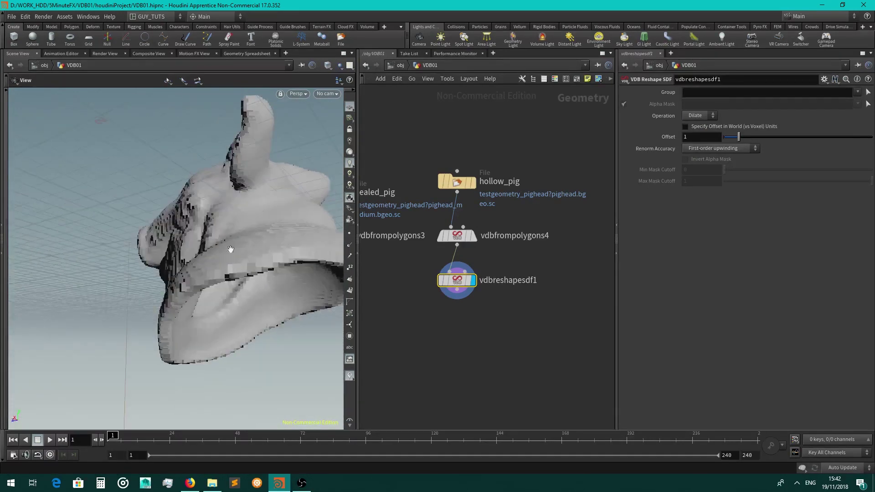
drag(724, 139, 749, 138)
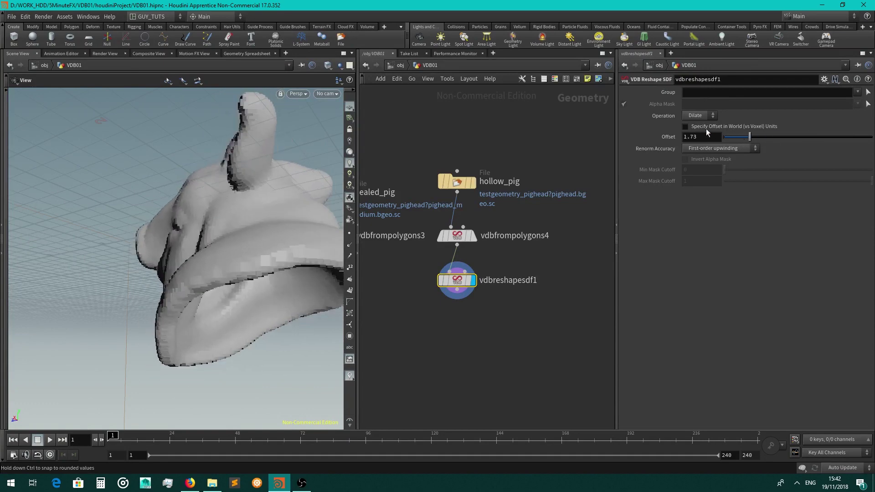